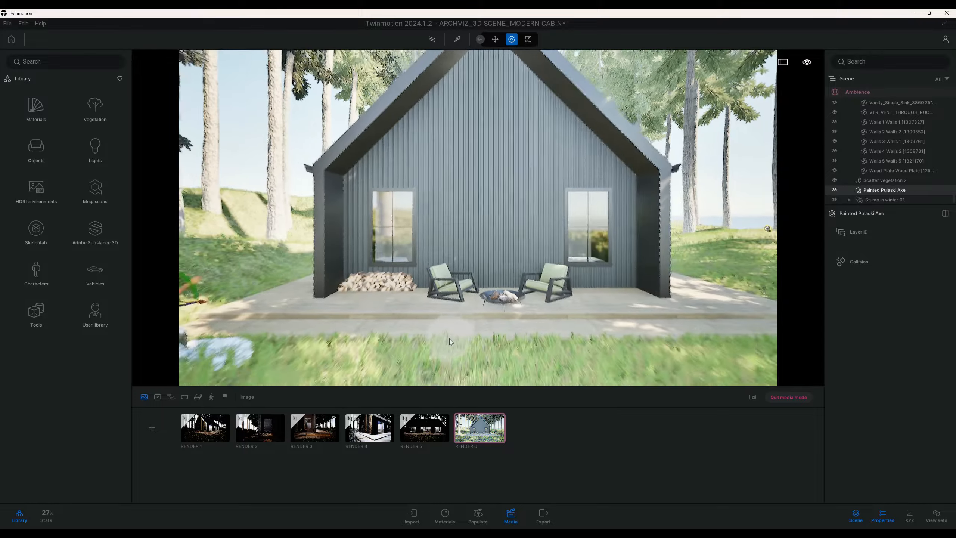
Examine the winter stump and the Painted Pulaski Axe in front of the cabin, selecting each one up close
middle_drag(431, 340, 446, 343)
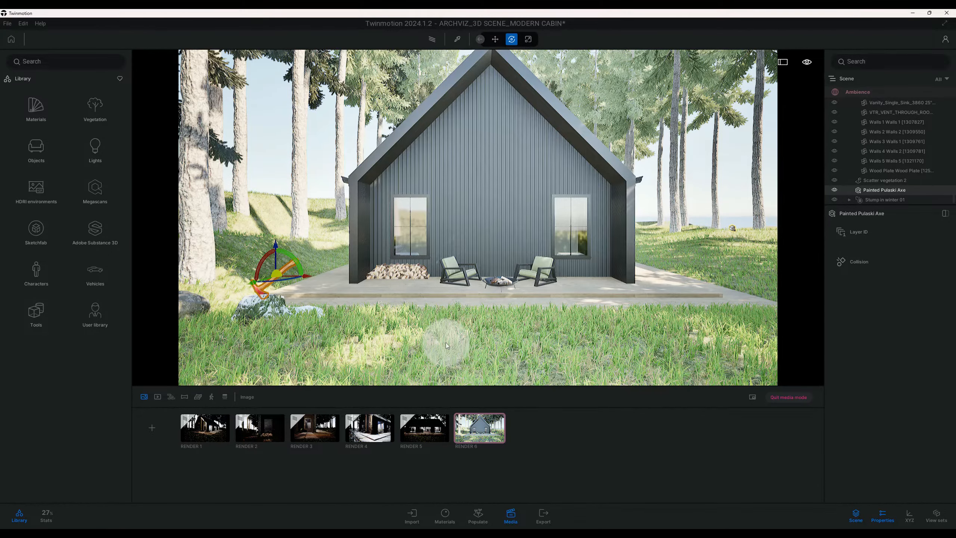
scroll(446, 342, down, 2)
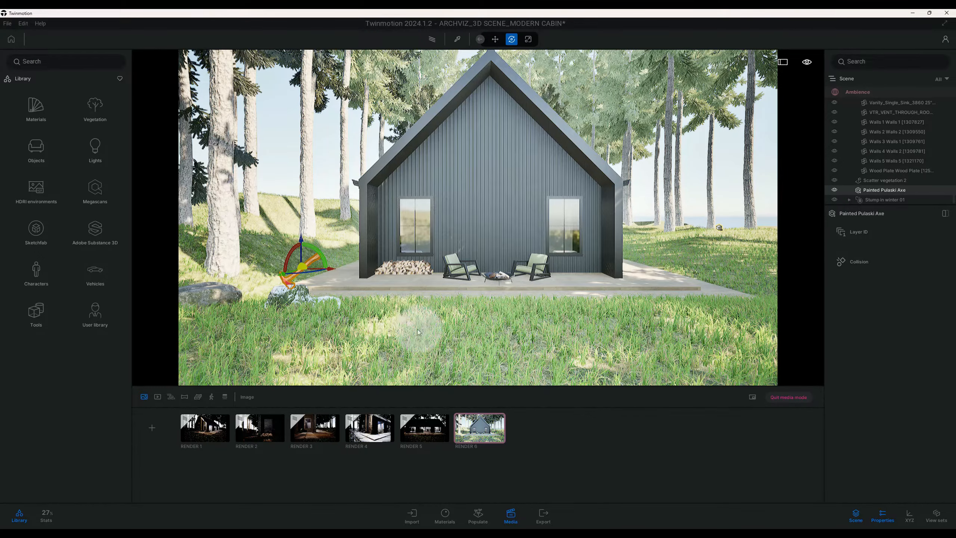
scroll(353, 333, up, 2)
click(271, 309)
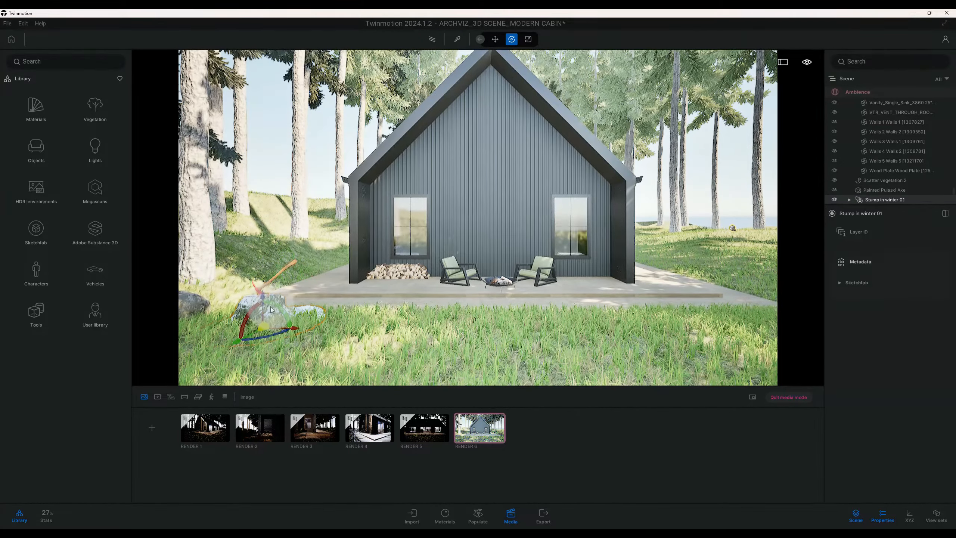
key(a)
key(w)
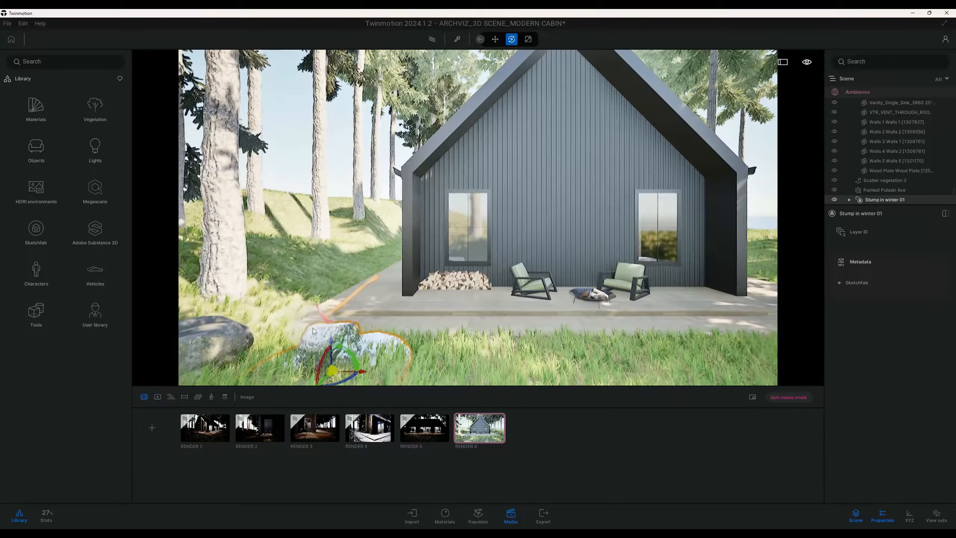
key(s)
right_drag(320, 328, 294, 349)
key(w)
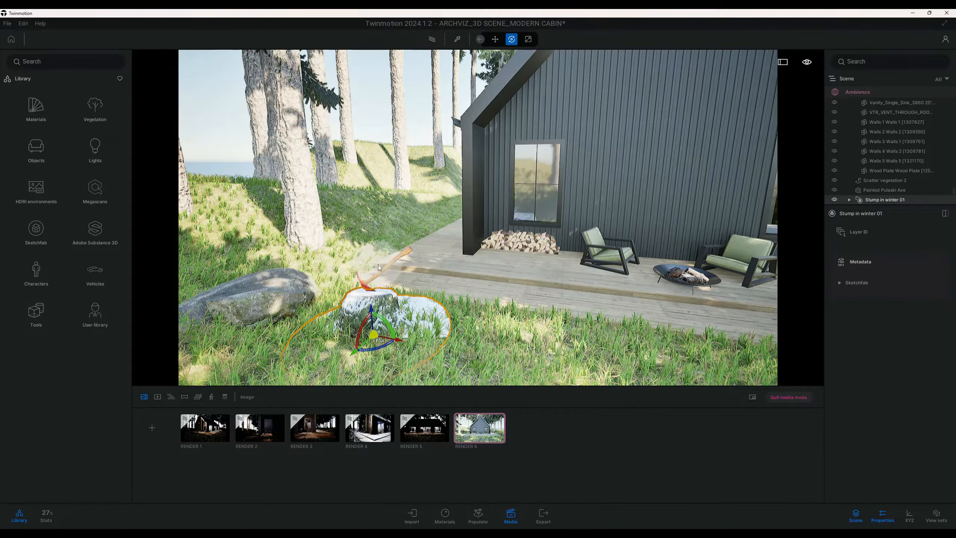
click(374, 281)
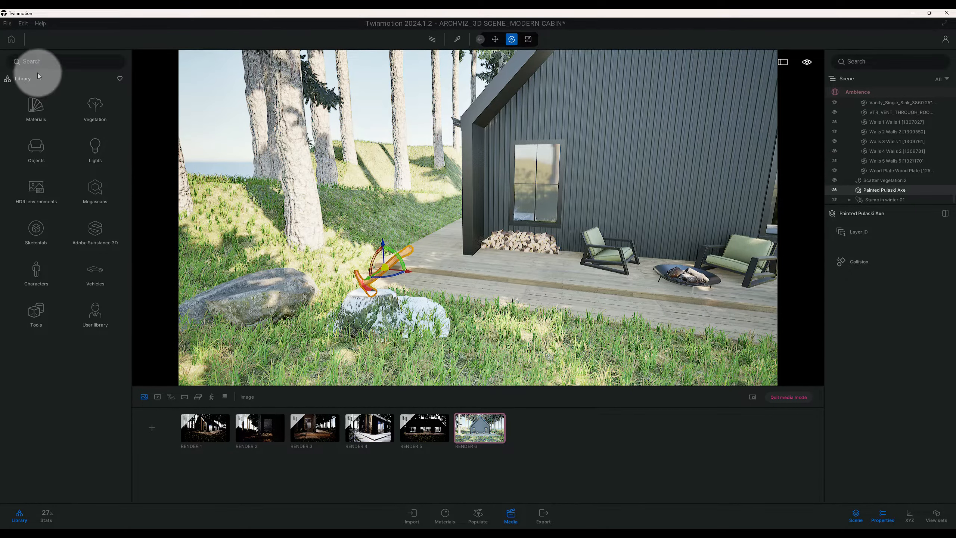
Search the asset library for "axe", then clear the search
click(43, 62)
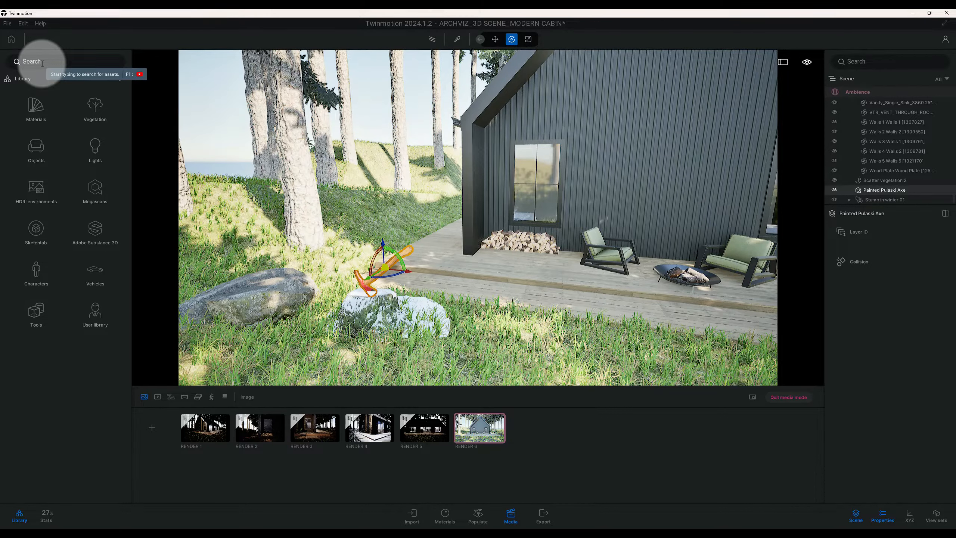
text(axe)
key(Return)
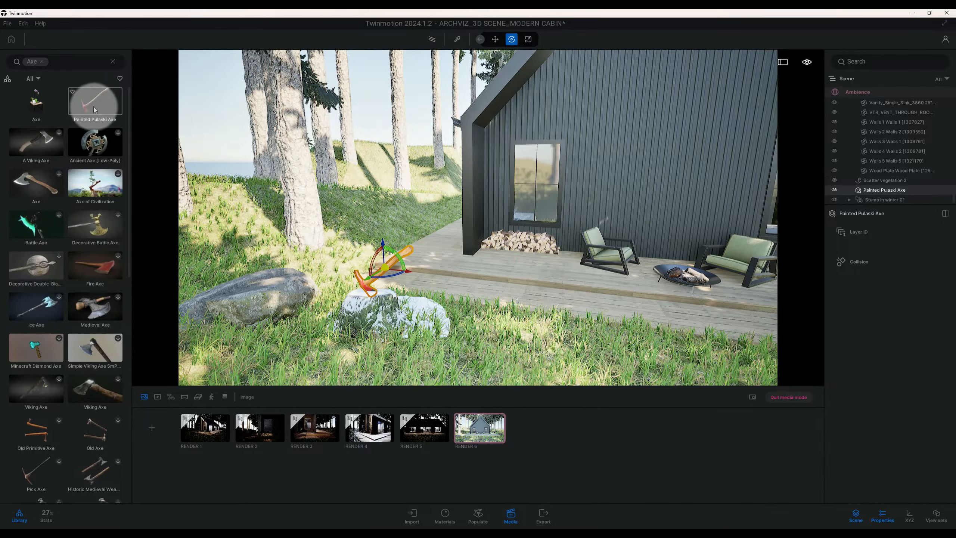
click(48, 66)
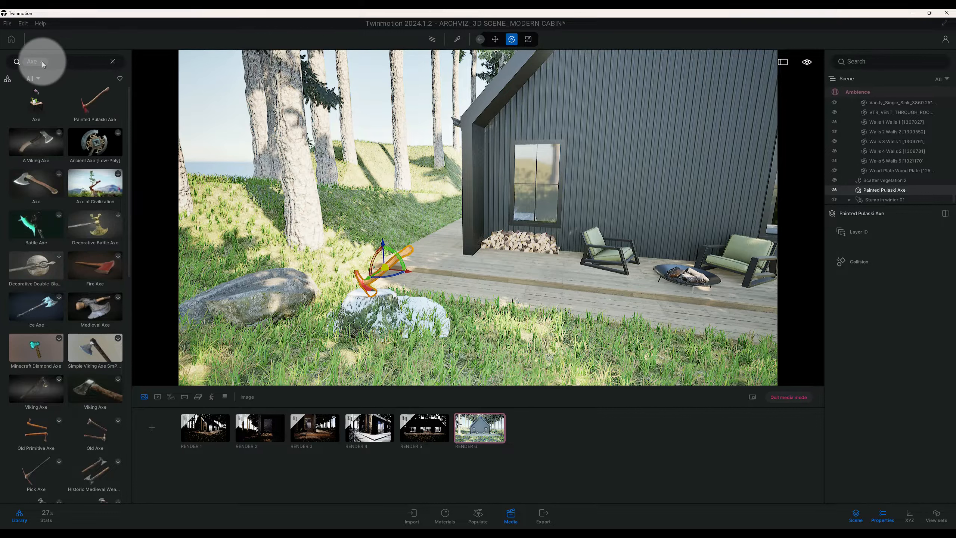
click(41, 62)
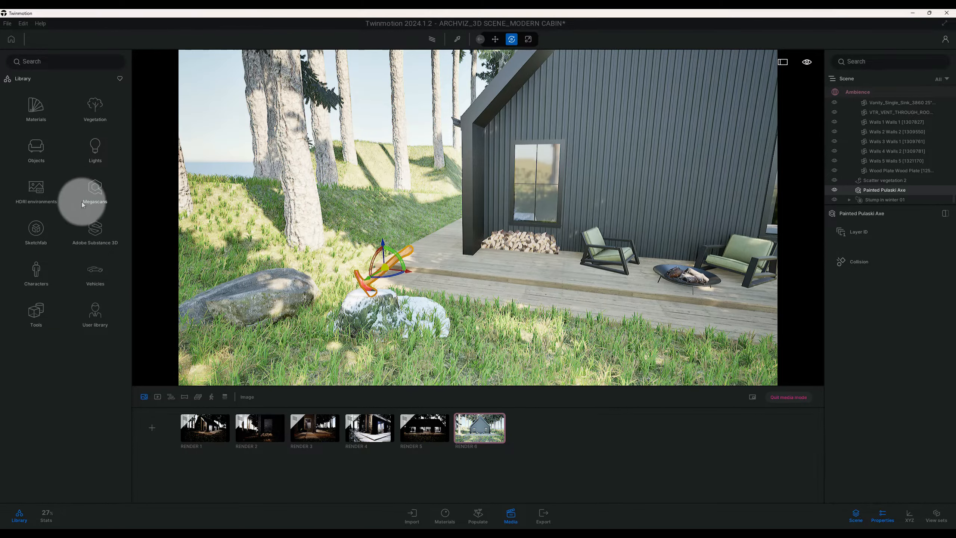
Search the asset library for "stump", preview the snowy stump models including Stump in winter 01, then clear the search
click(53, 61)
text(stump)
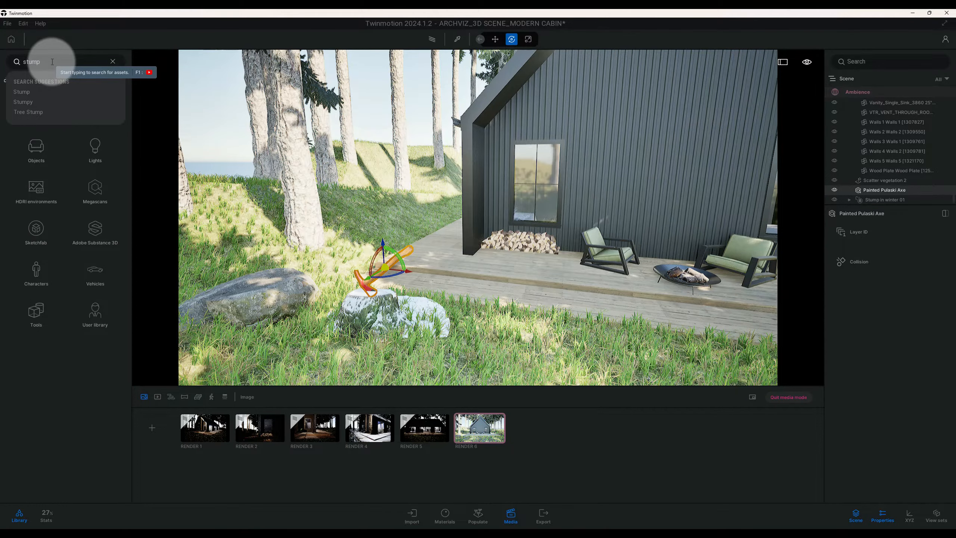
key(Return)
mouse_move(69, 179)
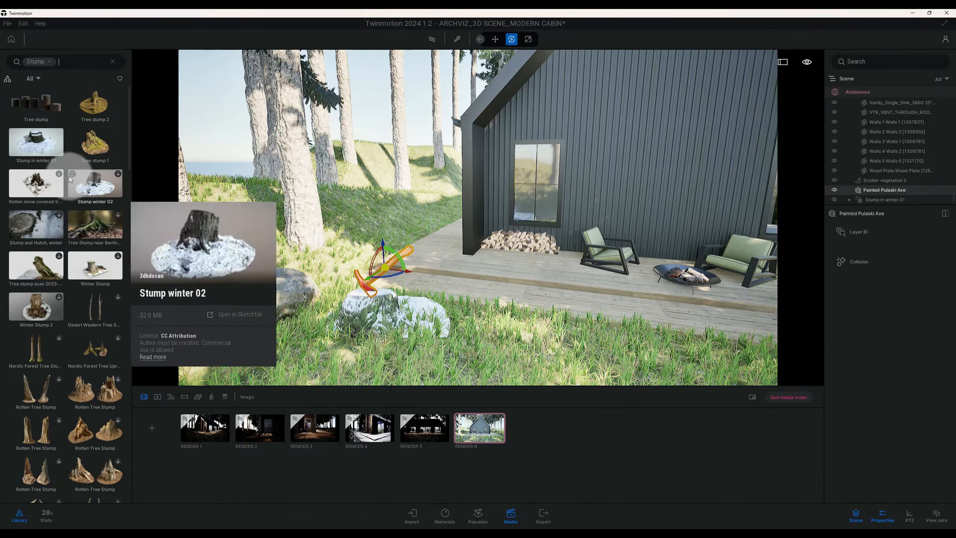
mouse_move(49, 153)
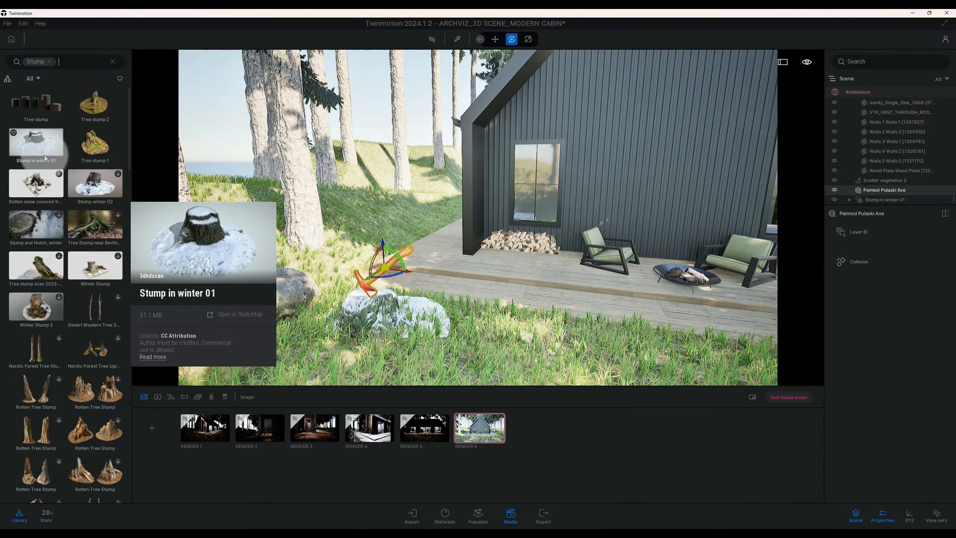
mouse_move(45, 193)
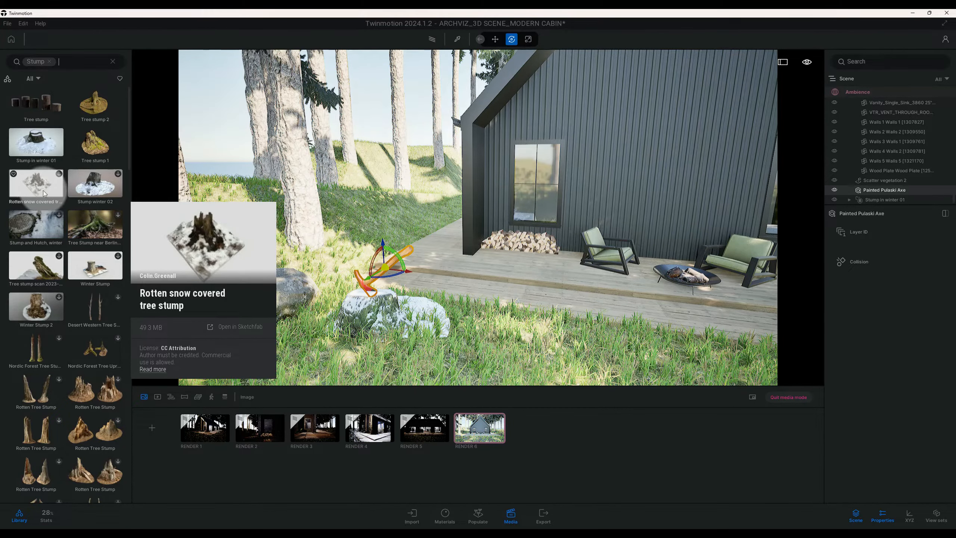
mouse_move(101, 192)
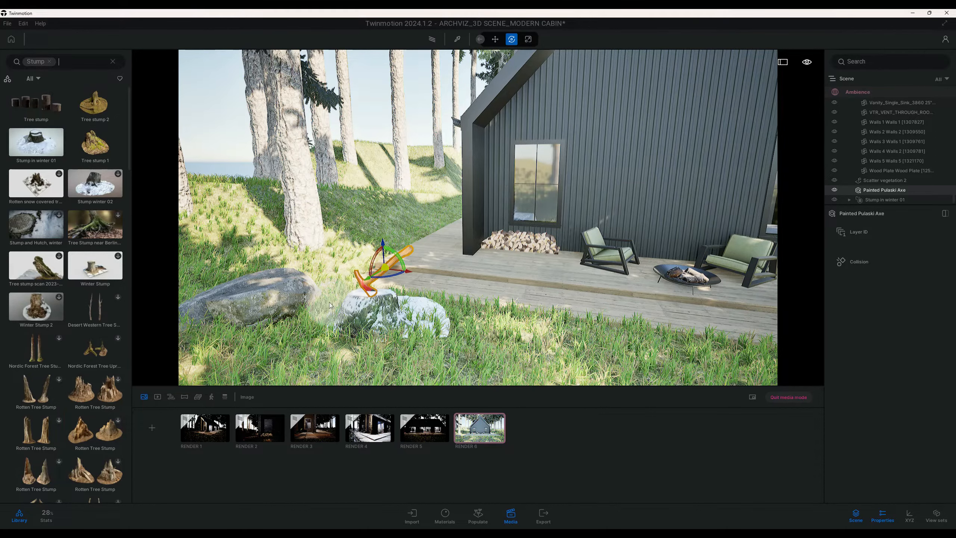
click(50, 62)
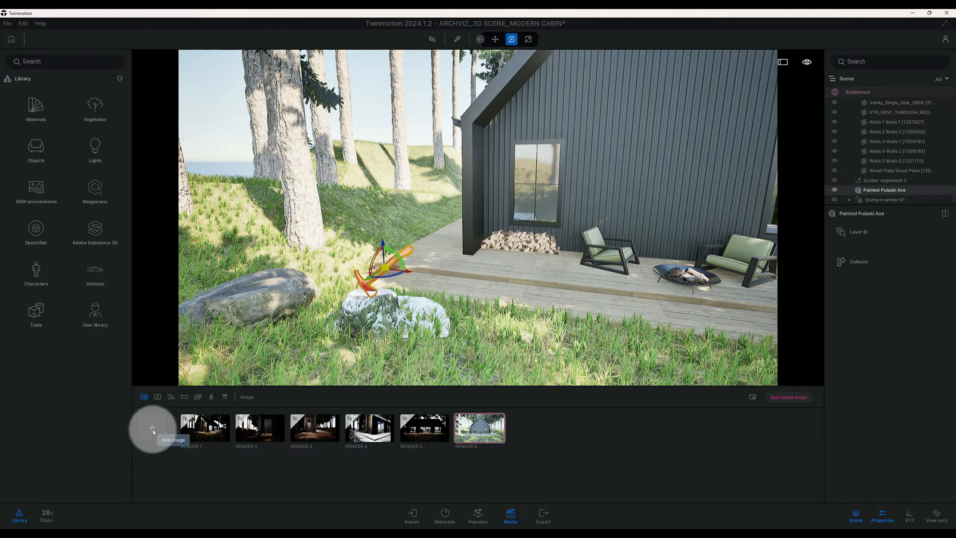
Return to the RENDER 6 view and set the season in its environment weather settings to winter
click(478, 433)
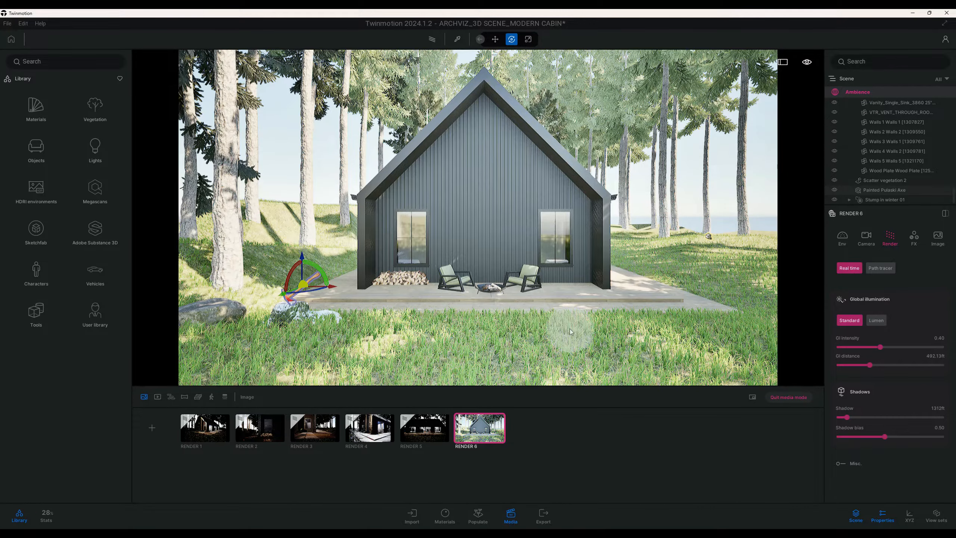
click(839, 242)
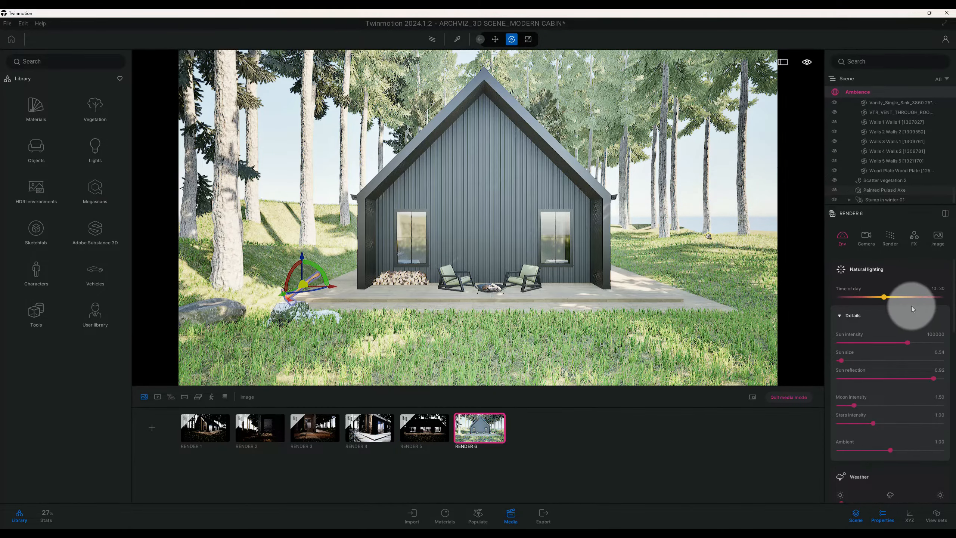
click(931, 334)
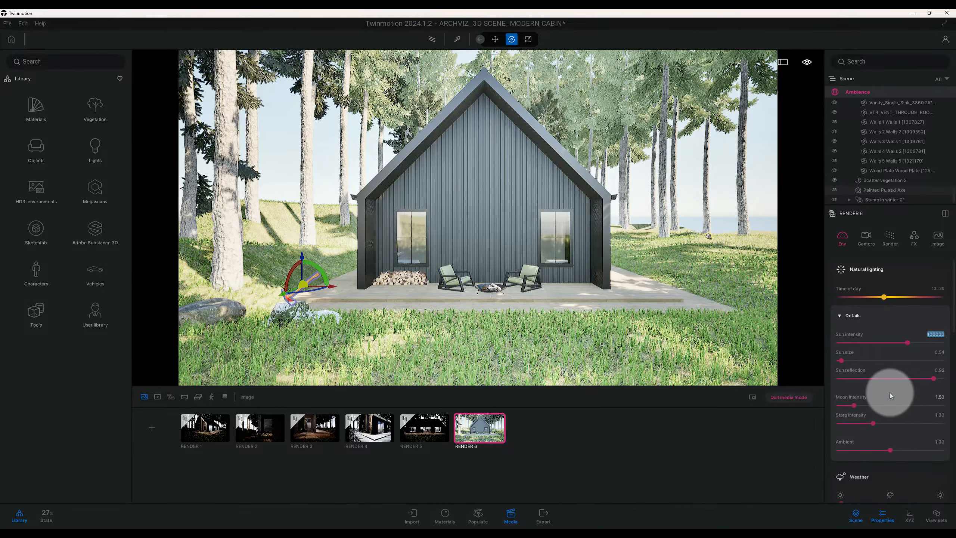
scroll(890, 392, down, 3)
scroll(888, 392, up, 2)
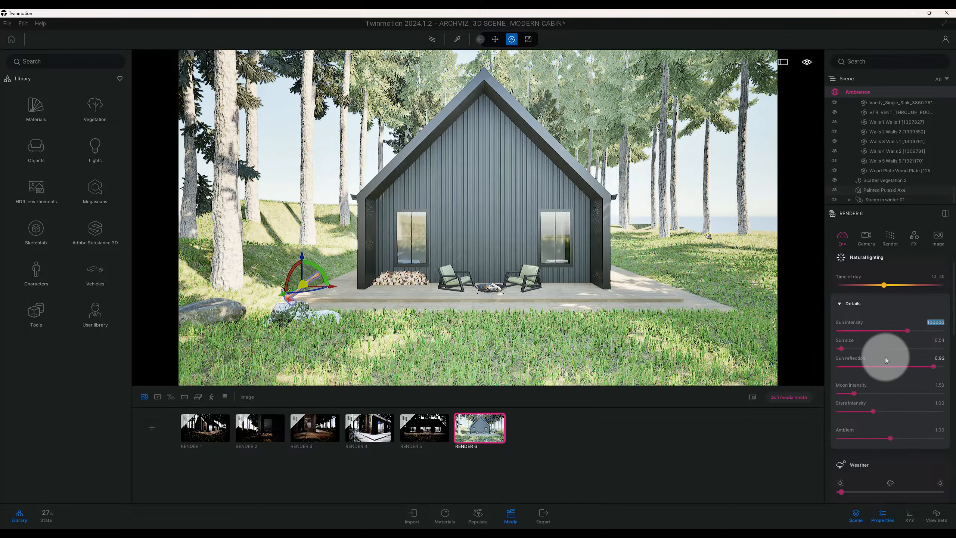
scroll(885, 357, down, 3)
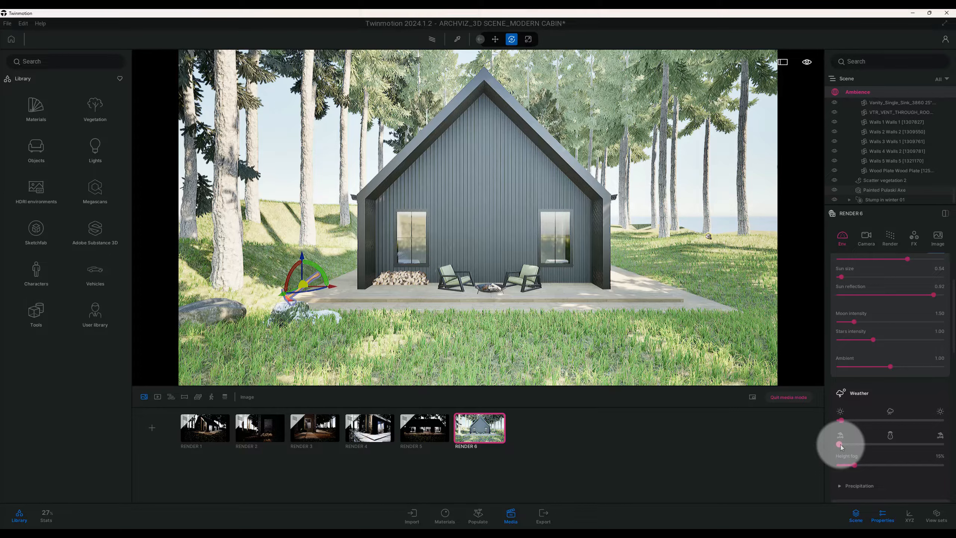
drag(842, 446, 890, 446)
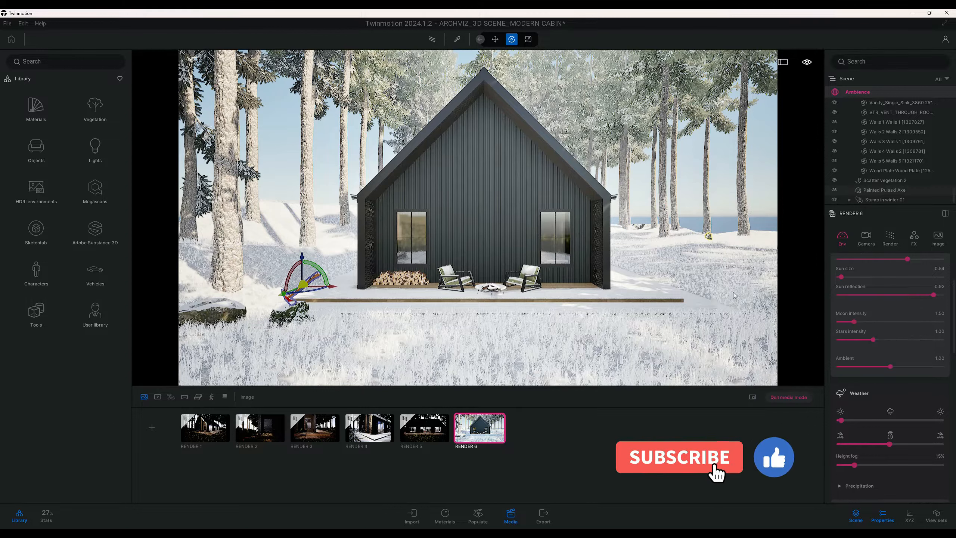
Set RENDER 6's natural lighting to a sun intensity of 10 and an ambient value of 2.0
scroll(898, 322, up, 3)
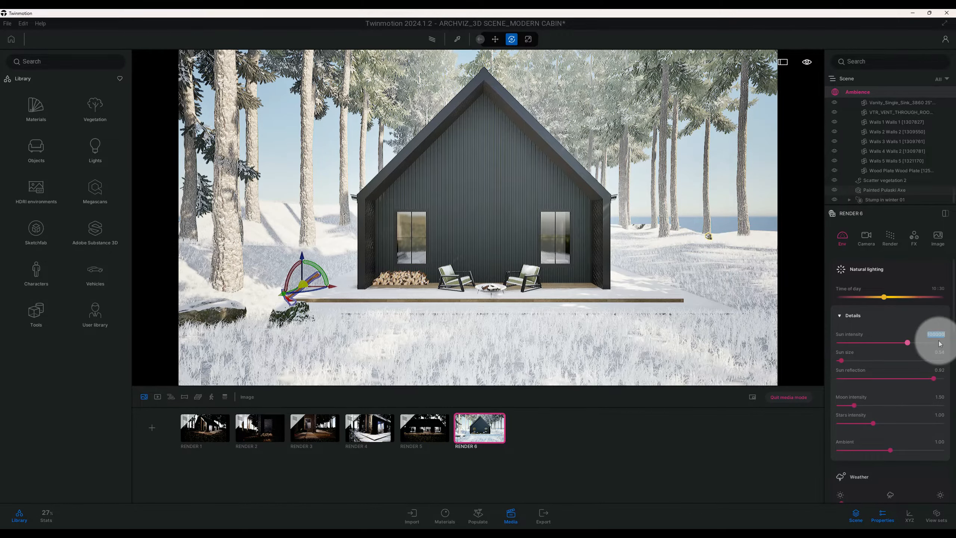
key(Return)
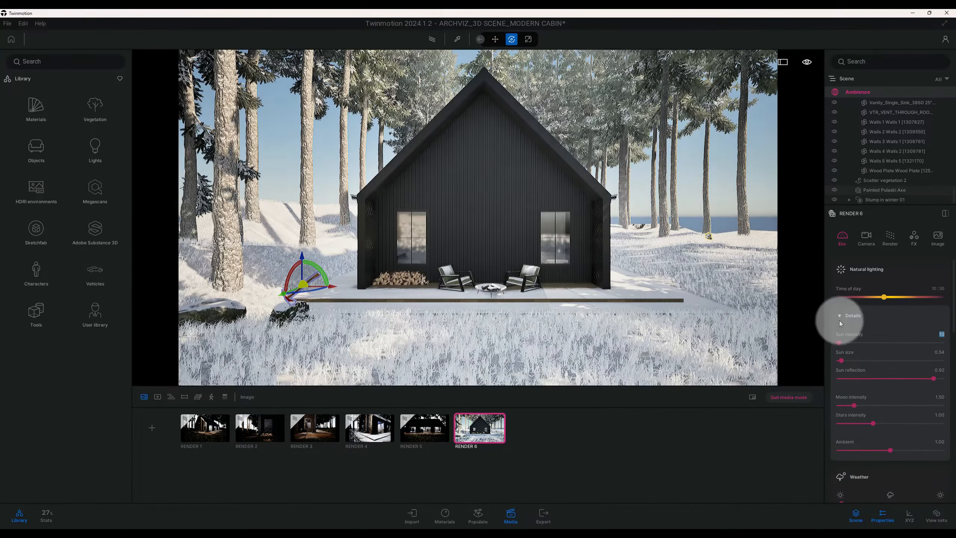
scroll(919, 352, down, 1)
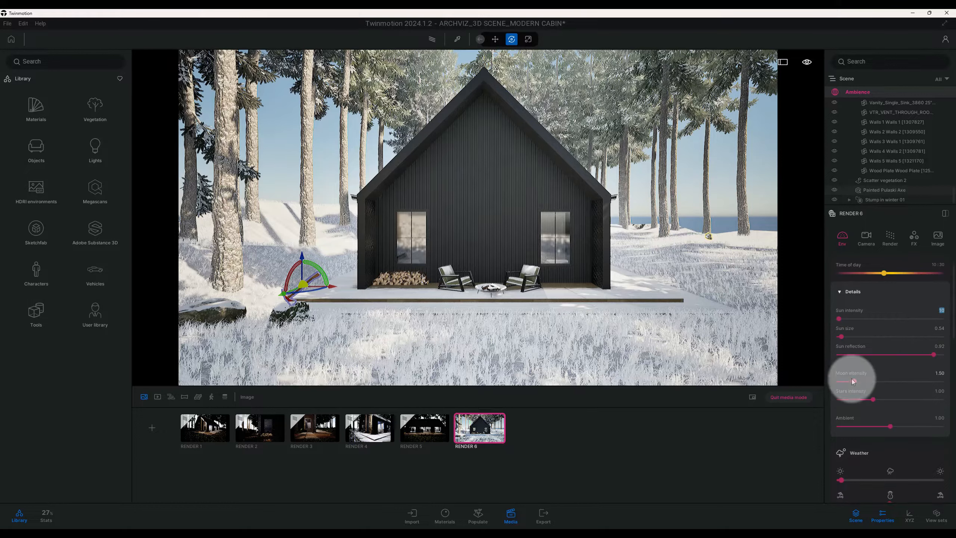
scroll(896, 391, down, 1)
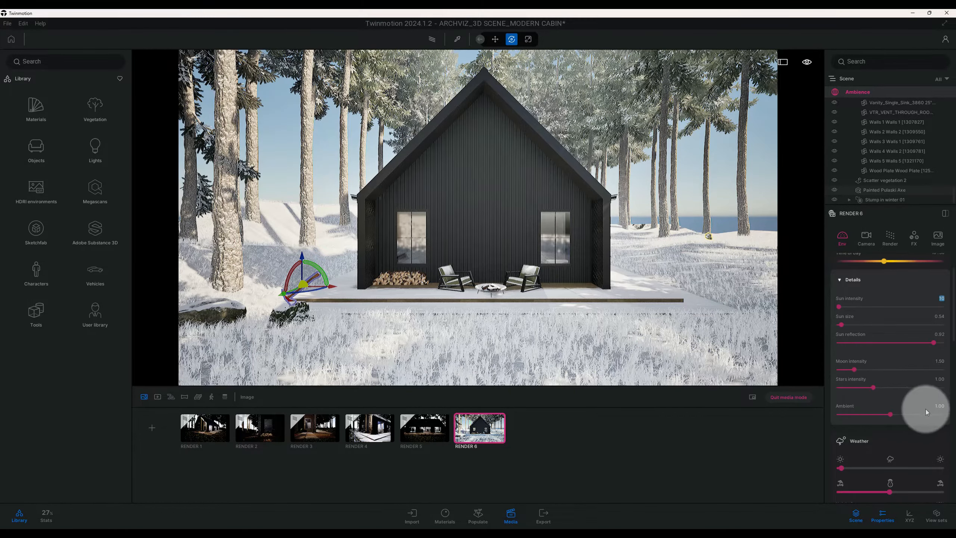
click(936, 410)
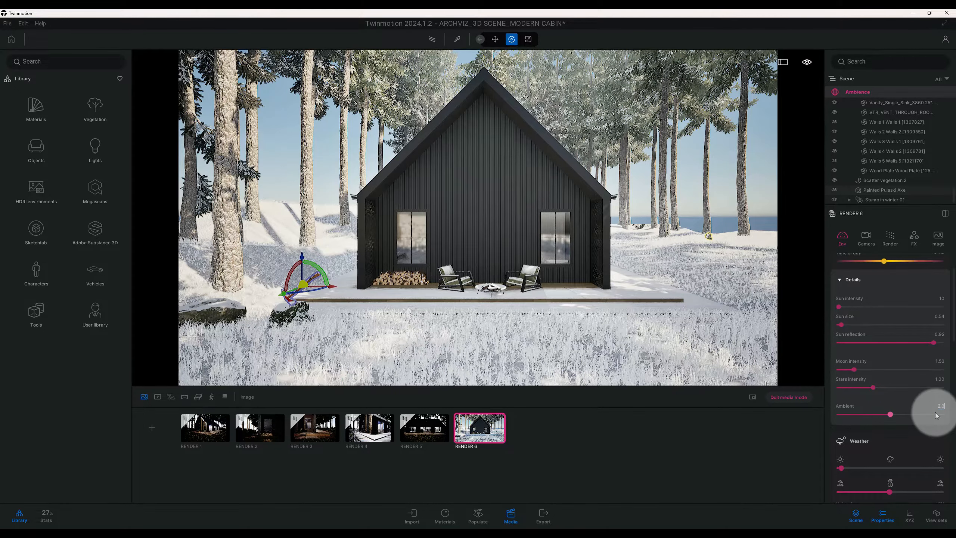
text(2.0)
key(Return)
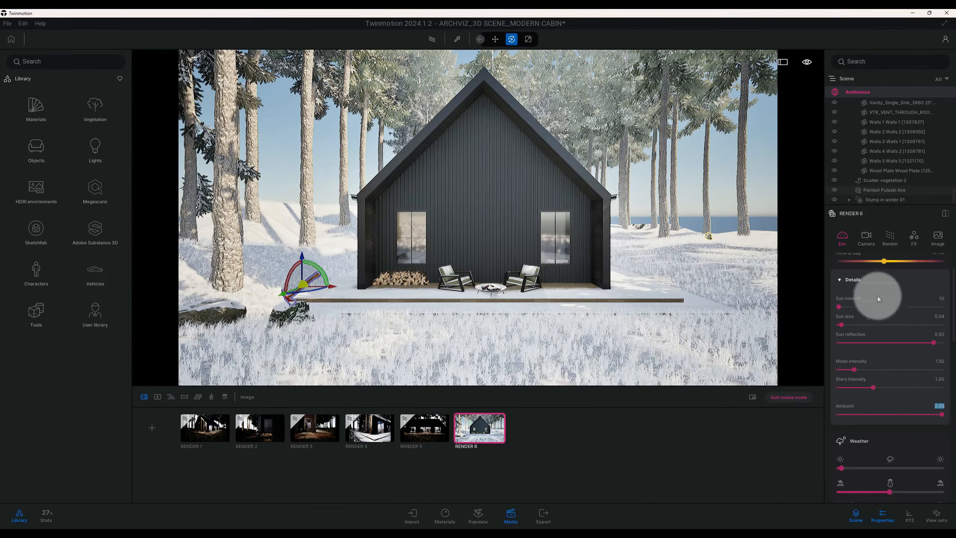
Set the month in RENDER 6's location details to December
scroll(893, 351, down, 10)
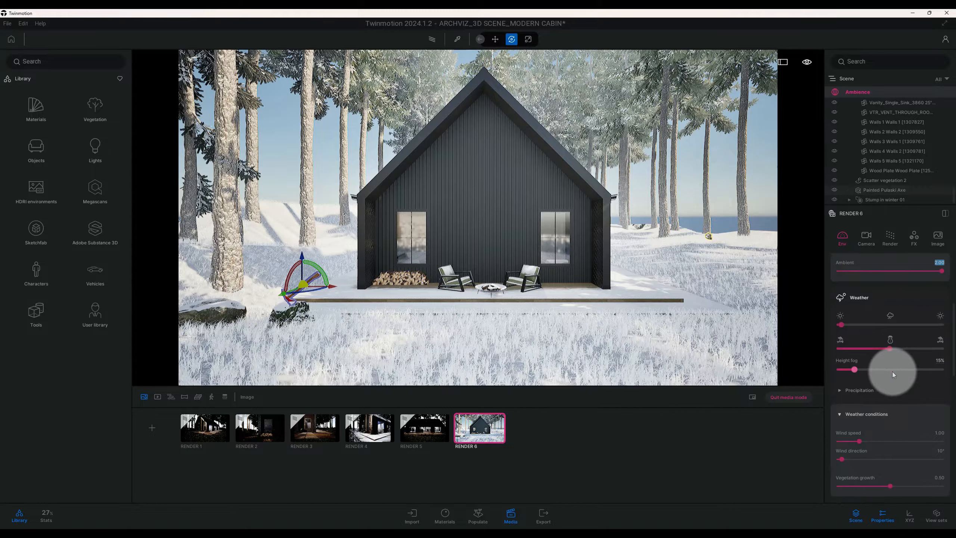
scroll(894, 373, down, 5)
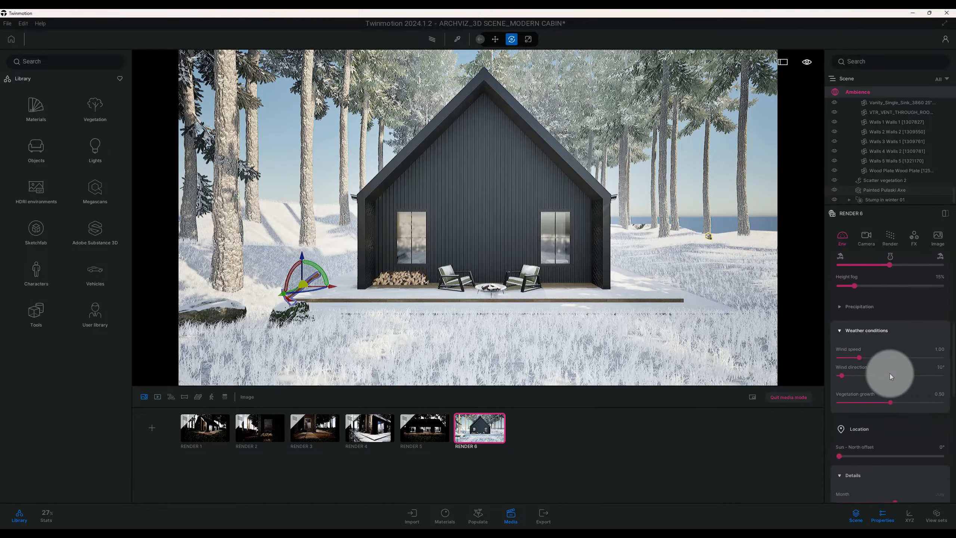
scroll(890, 374, down, 3)
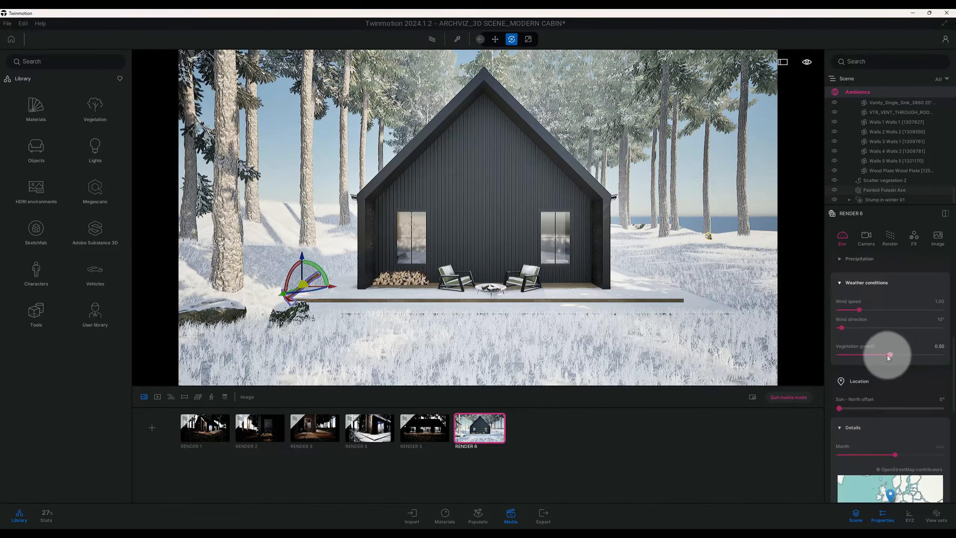
scroll(888, 356, down, 3)
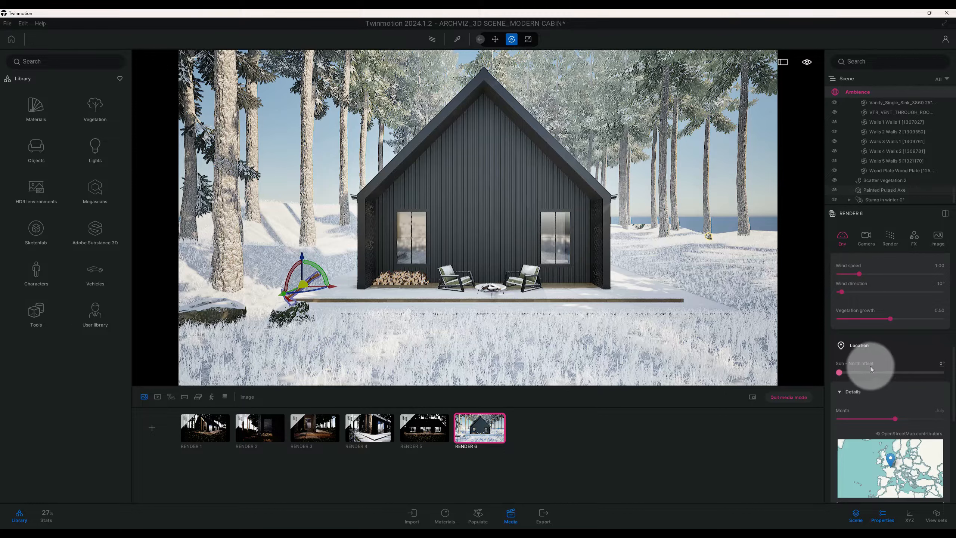
scroll(881, 377, down, 3)
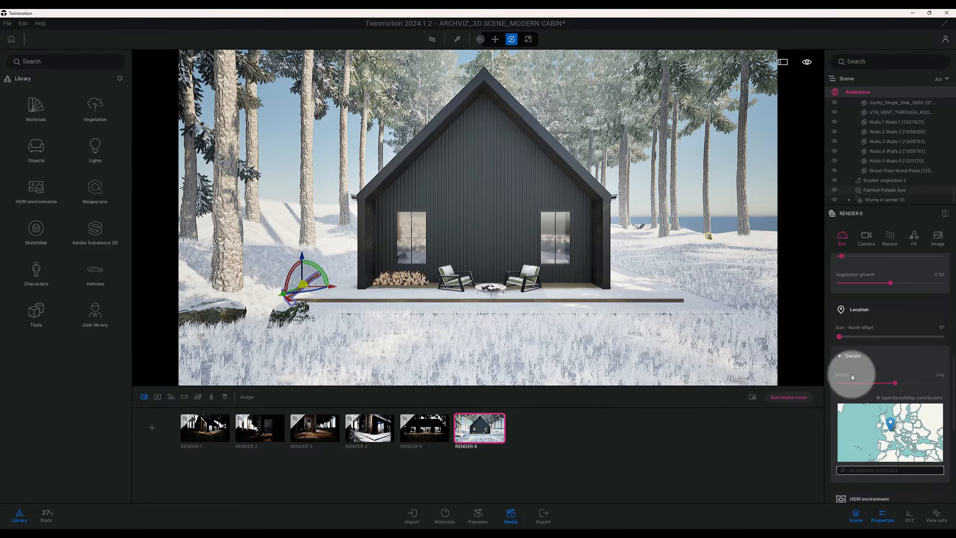
drag(896, 383, 942, 383)
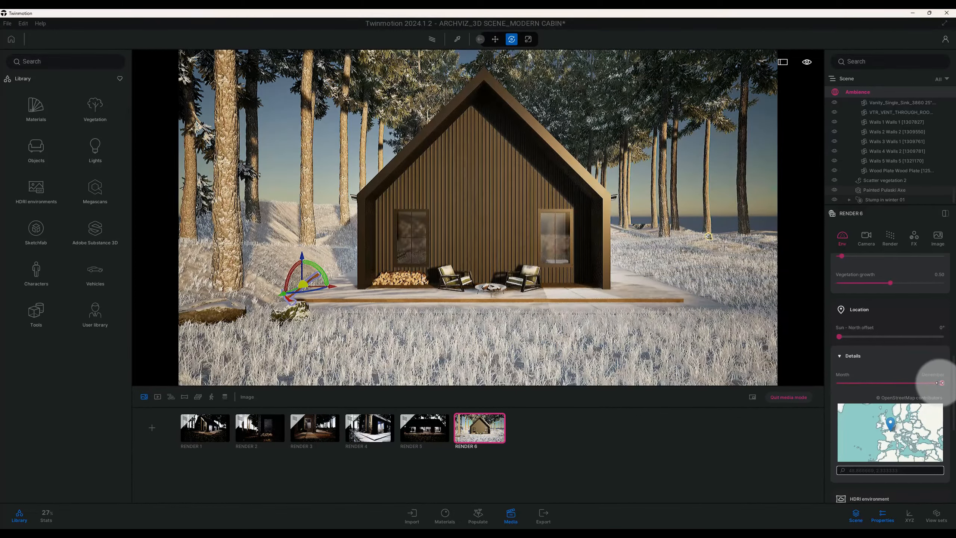
scroll(895, 360, down, 2)
scroll(897, 354, down, 1)
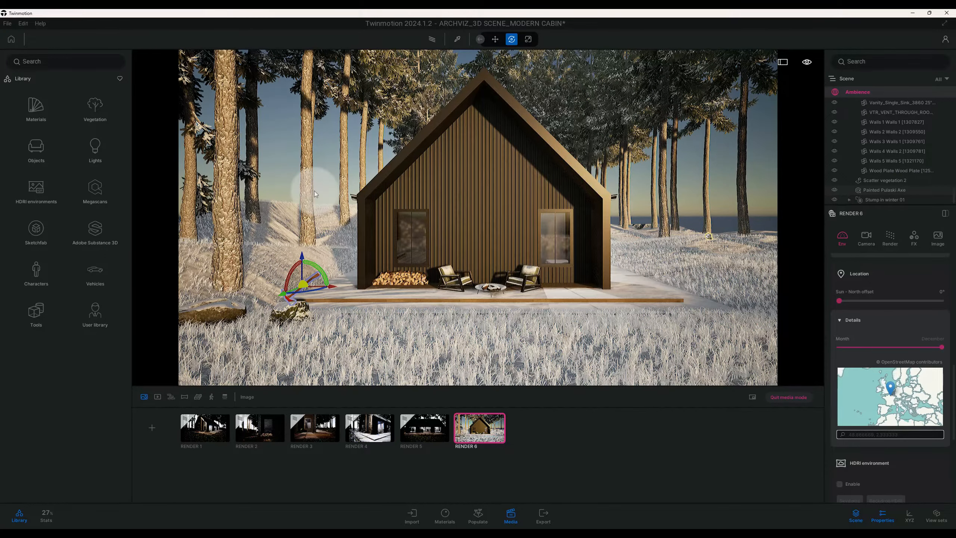
Enable the HDRI environment for RENDER 6 and set it to Backdrop HDRI mode
scroll(932, 354, down, 1)
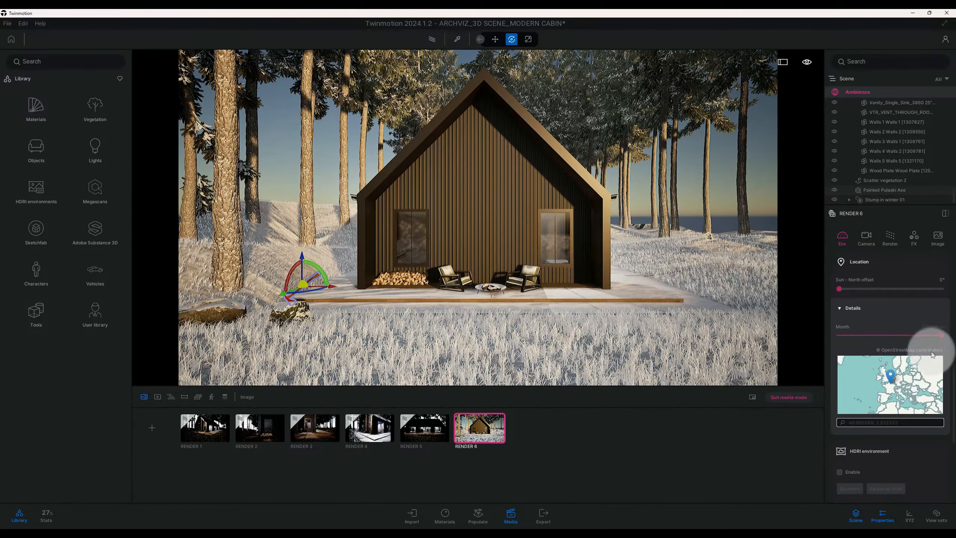
scroll(932, 354, down, 5)
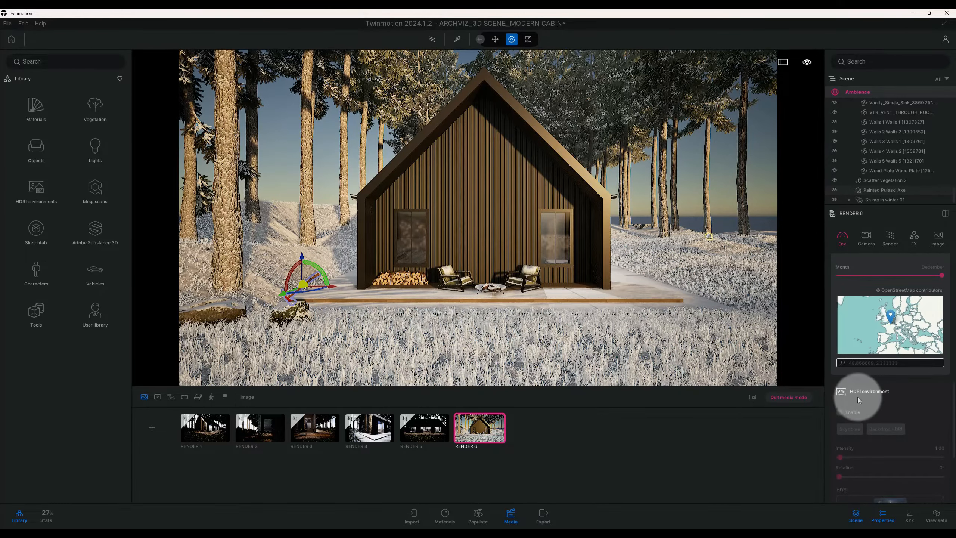
click(840, 412)
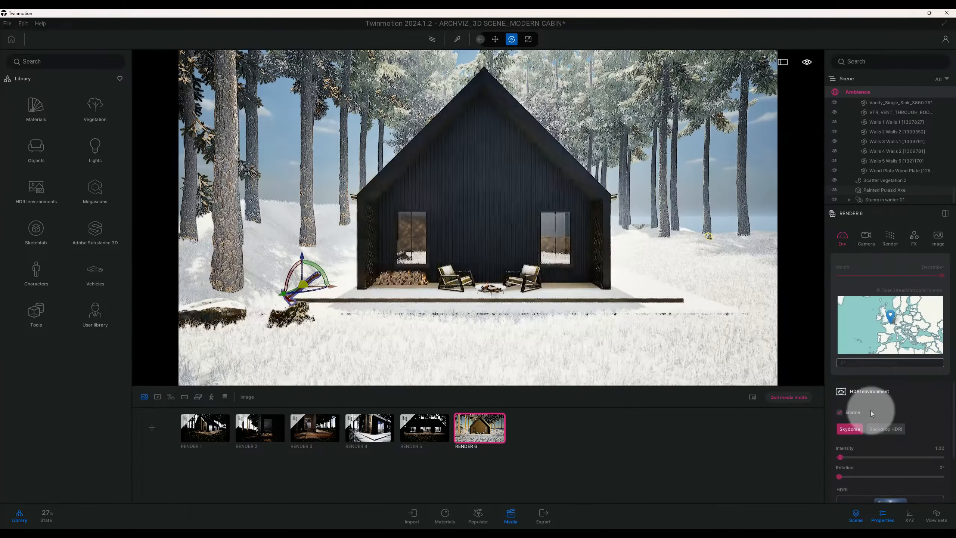
scroll(873, 378, down, 7)
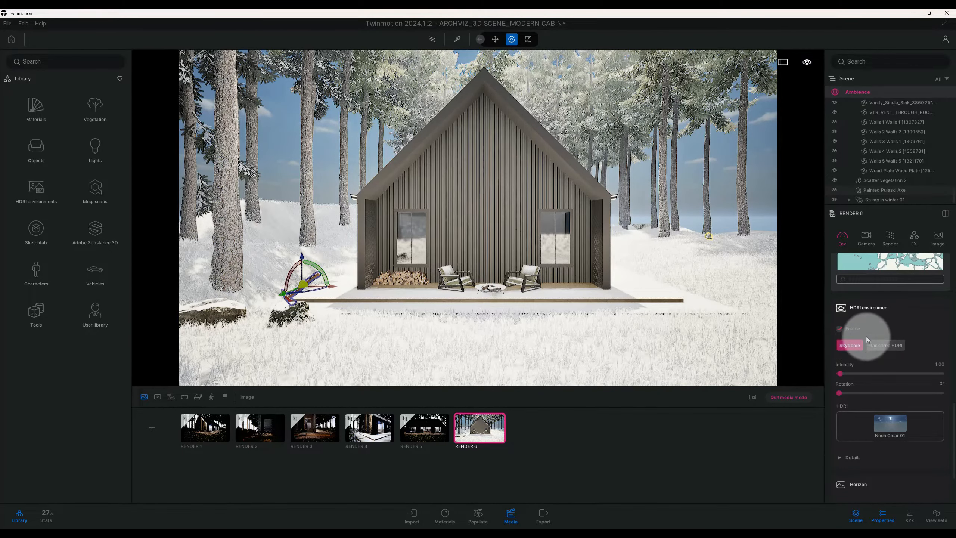
click(890, 347)
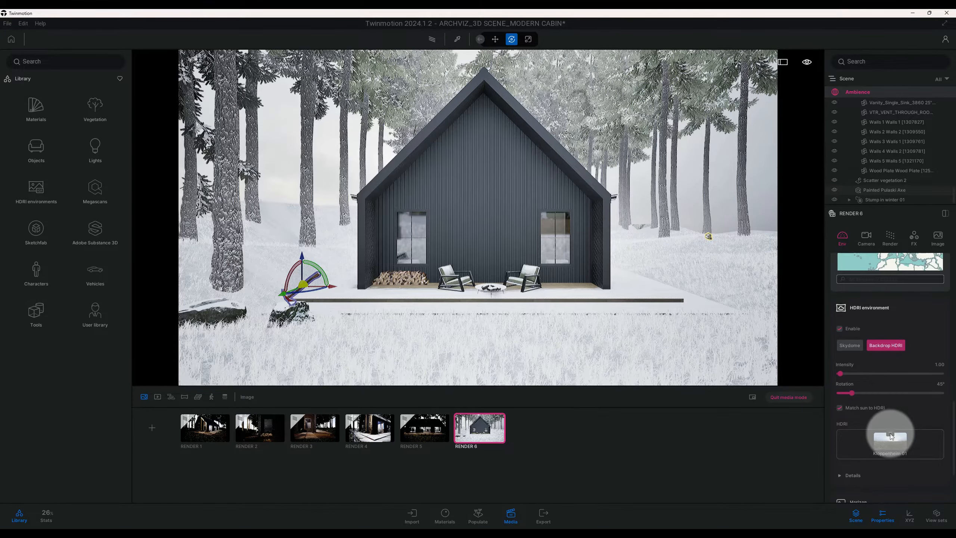
Search the outdoor HDRI library for "Kloppheim", preview the Kloppenheim skies, then clear the search and return to the main library
click(891, 437)
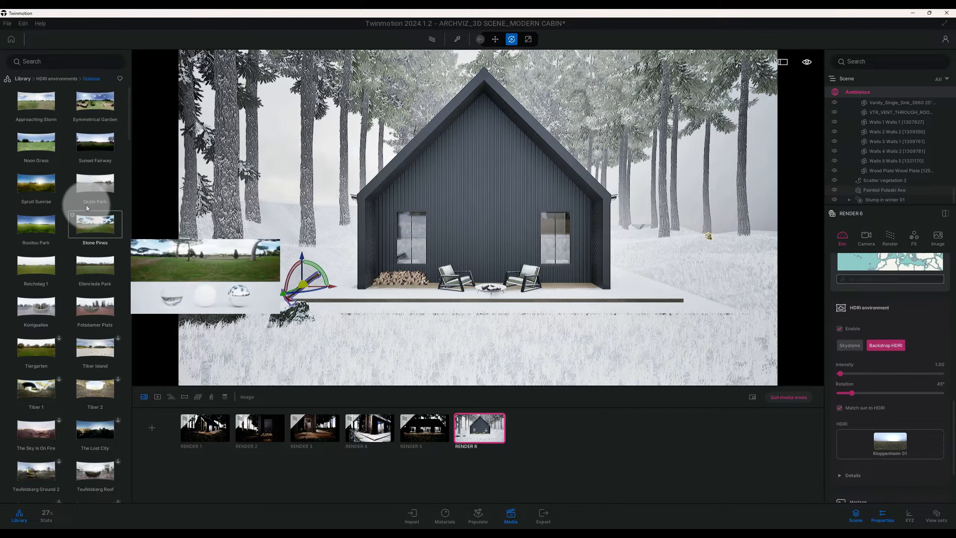
click(58, 60)
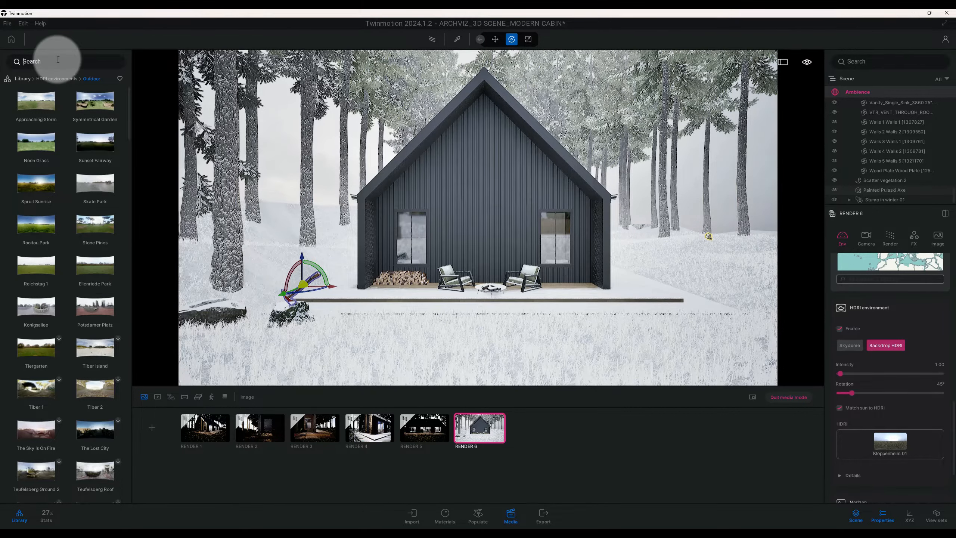
text(klop)
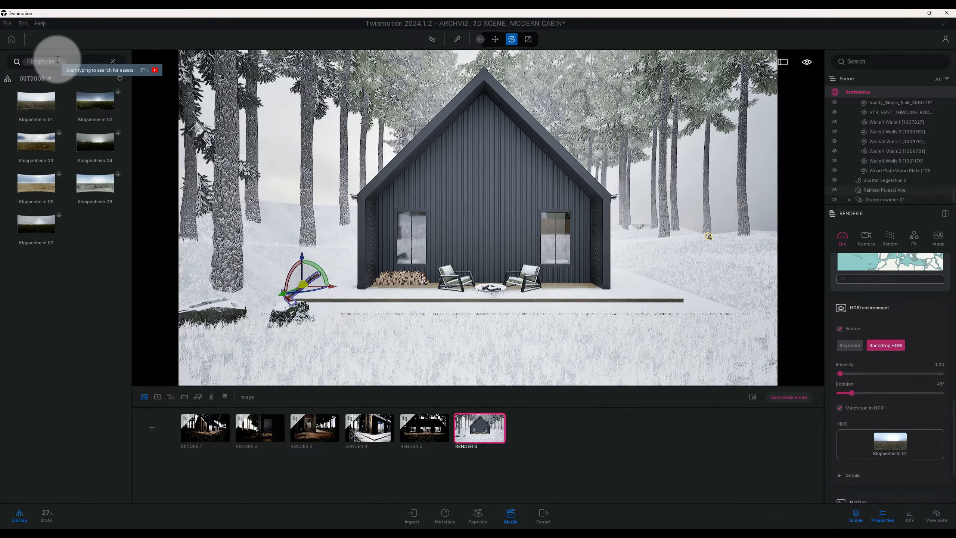
mouse_move(54, 124)
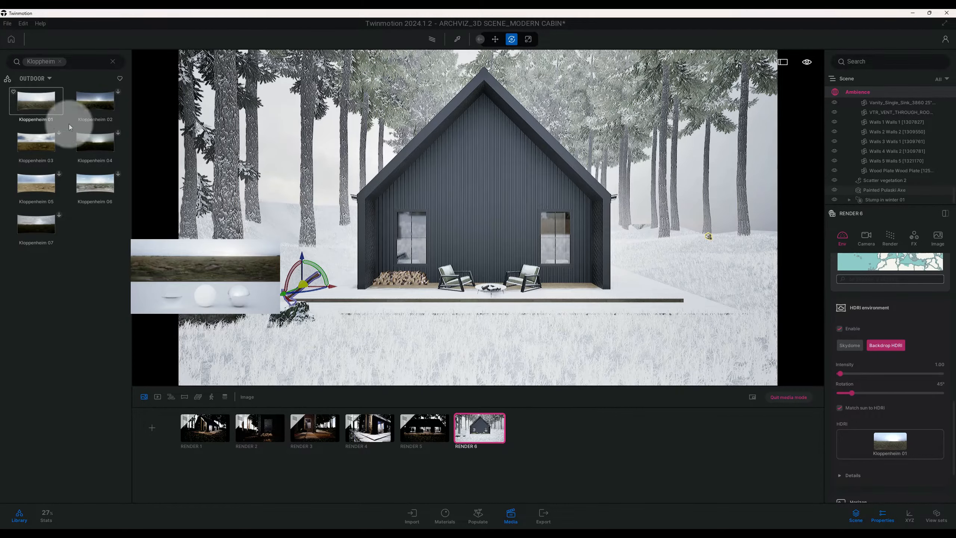
mouse_move(107, 125)
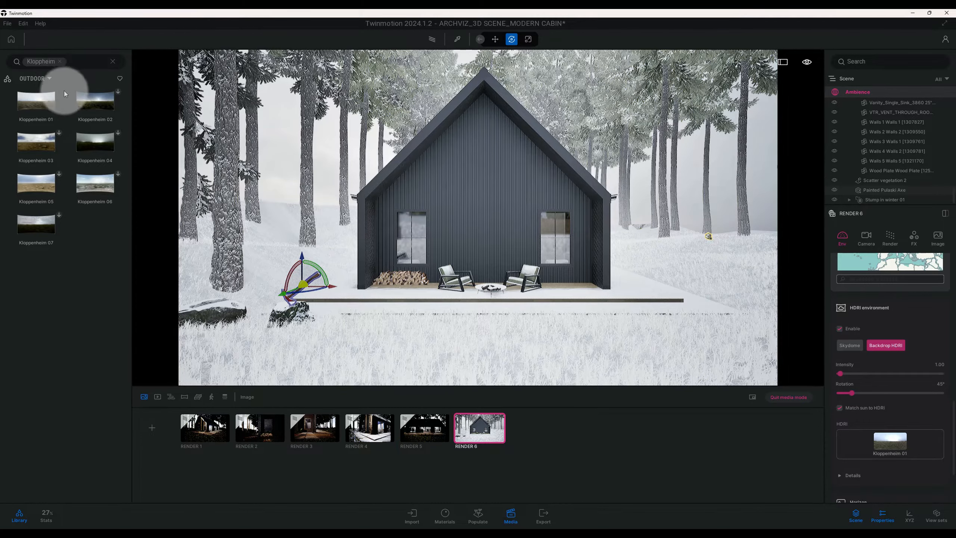
click(59, 61)
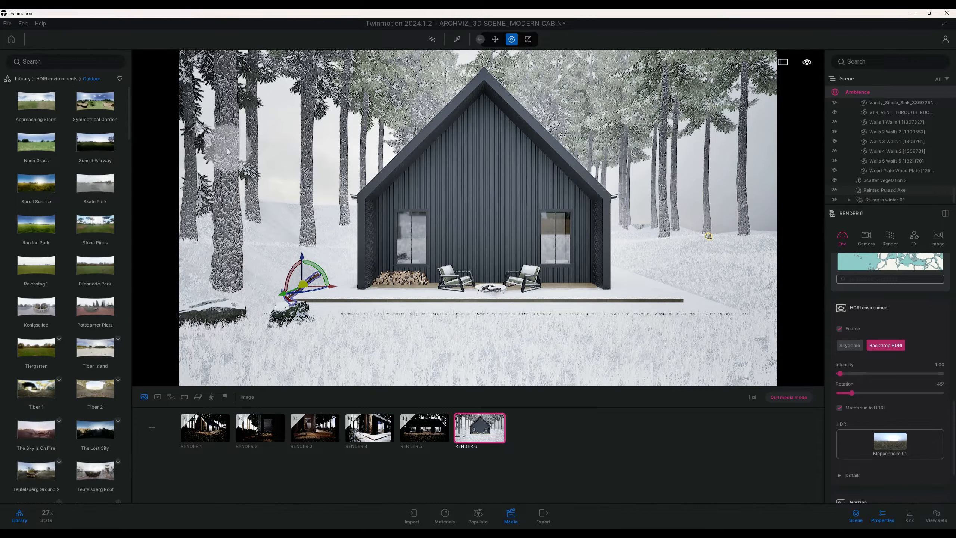
click(30, 80)
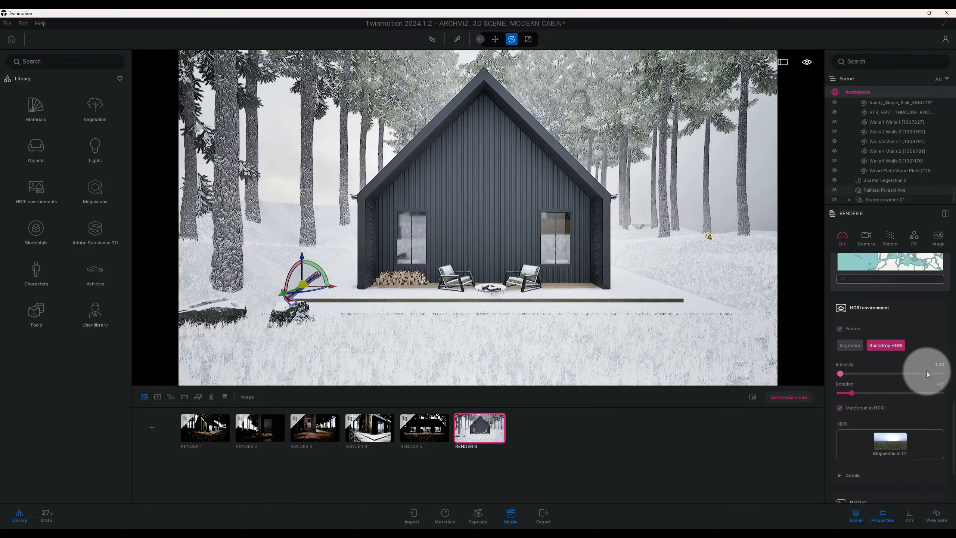
Set the backdrop HDRI intensity to 0.25
click(943, 366)
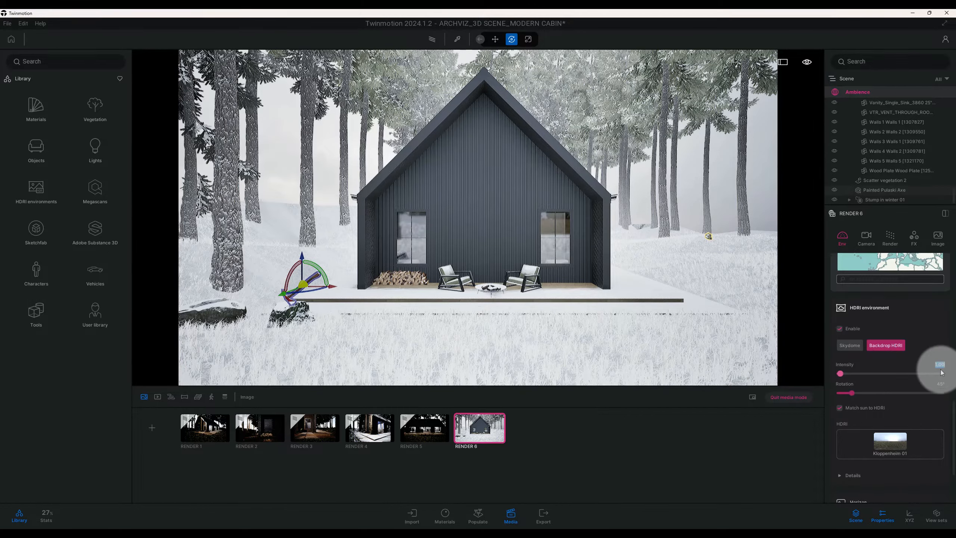
text(0.25)
key(Return)
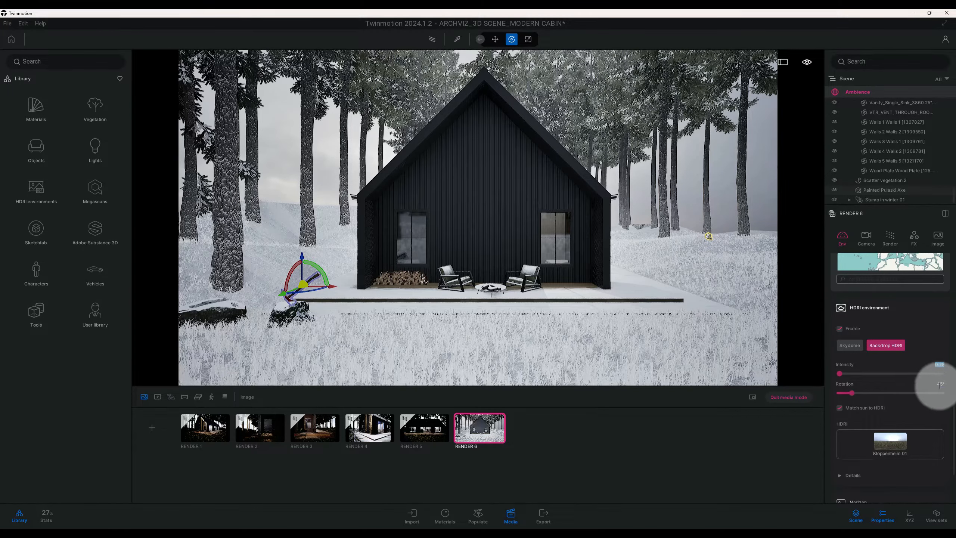
scroll(918, 414, down, 1)
scroll(918, 417, down, 1)
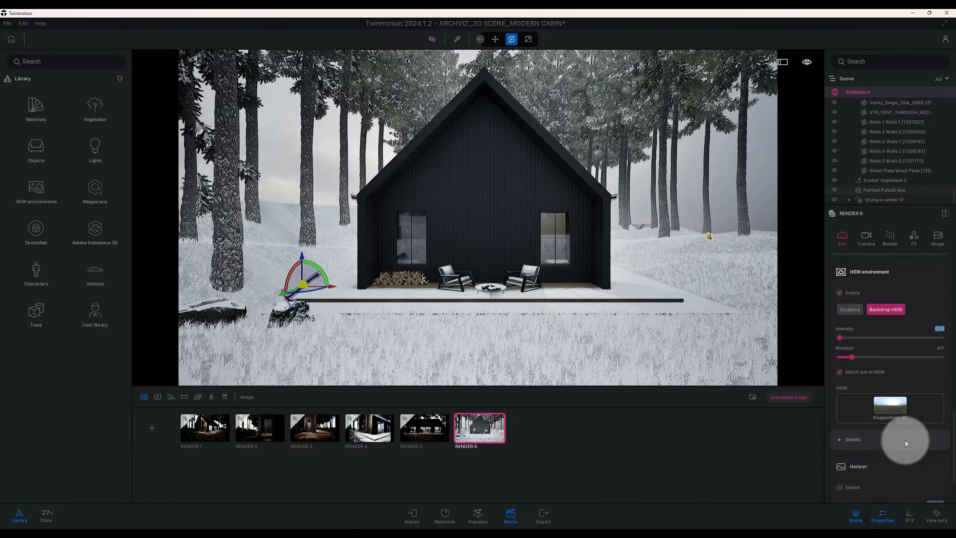
click(906, 440)
click(906, 440)
scroll(903, 439, down, 3)
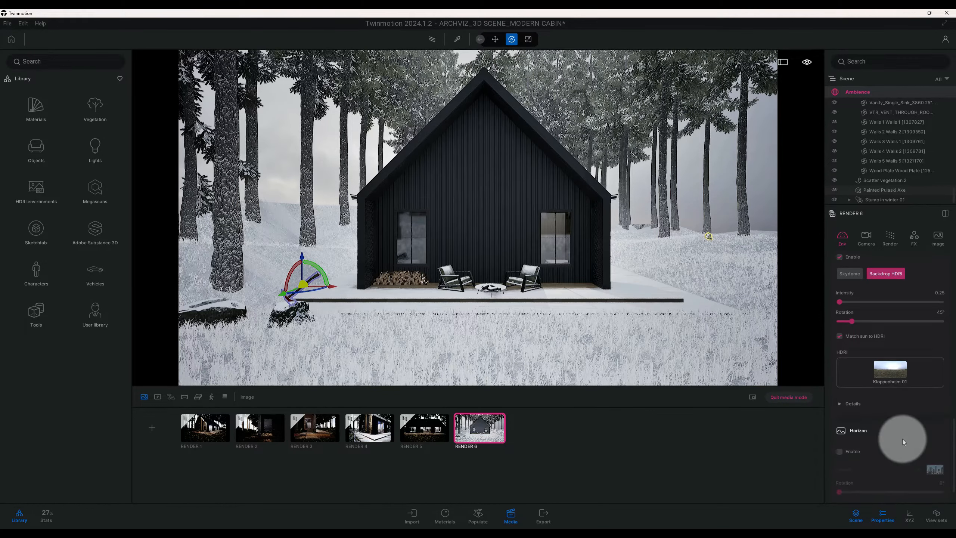
scroll(903, 439, up, 6)
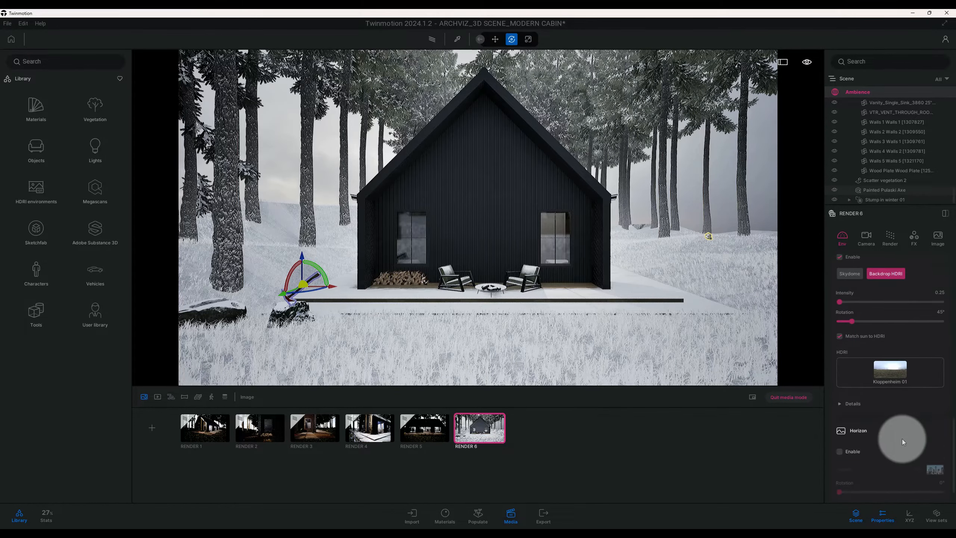
scroll(903, 437, up, 5)
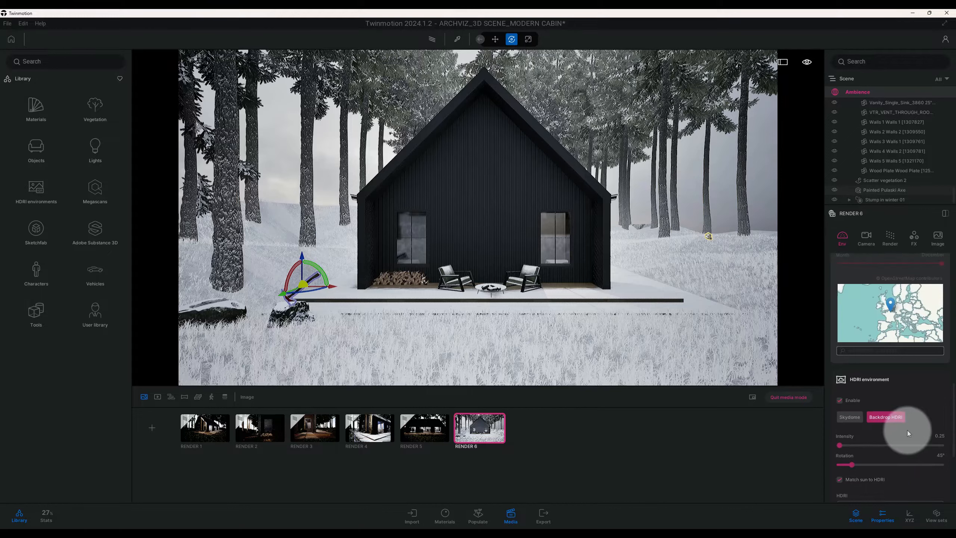
Set RENDER 6's camera exposure to 0.65 and its white balance to 5400 K
click(868, 245)
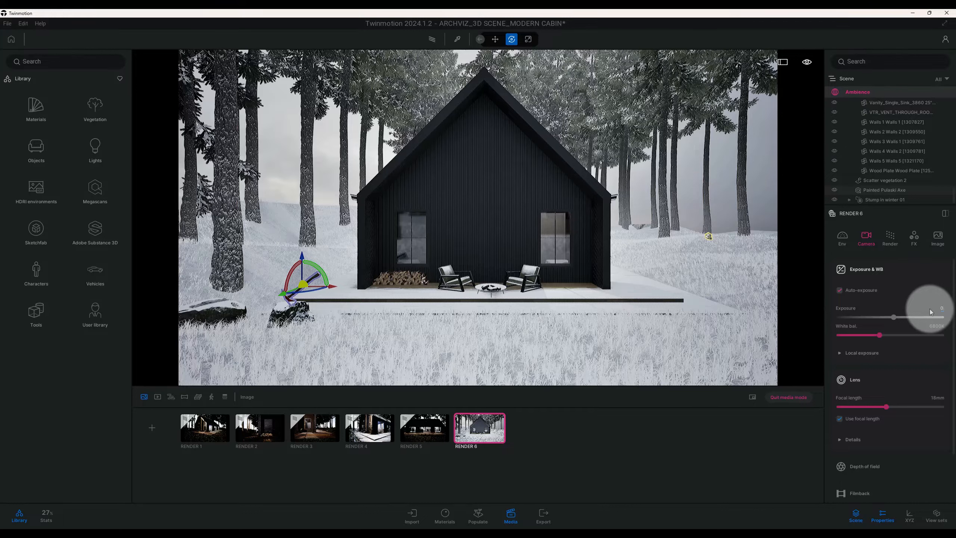
text(.65)
key(Return)
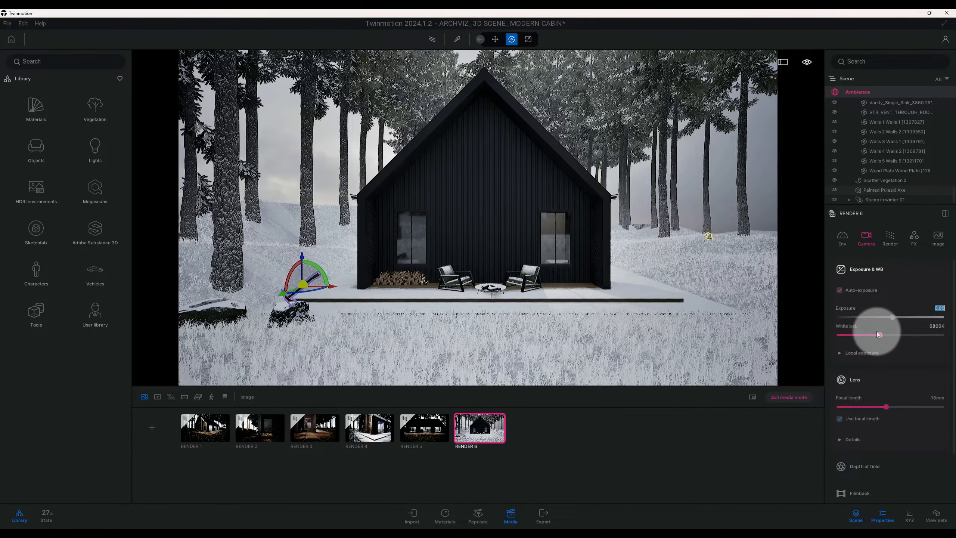
click(938, 329)
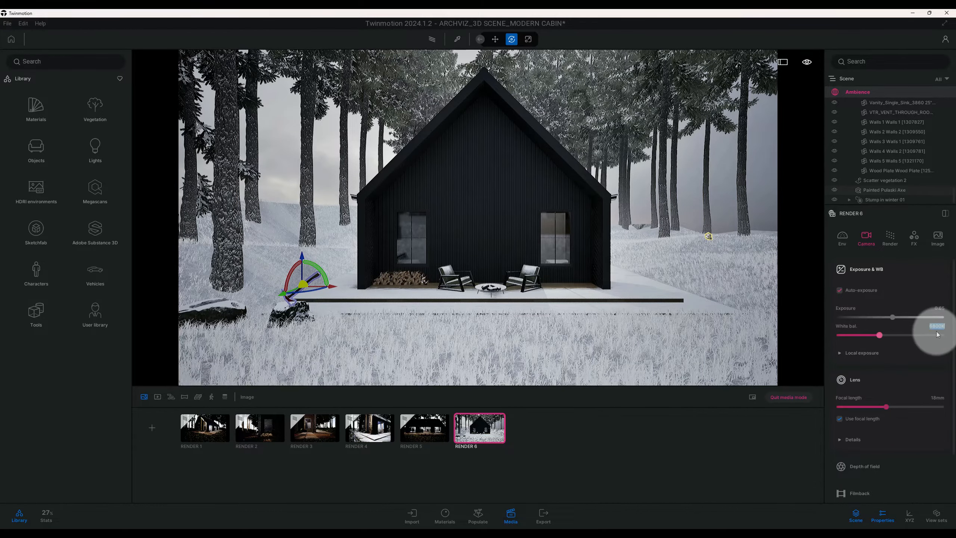
text(5400)
key(Return)
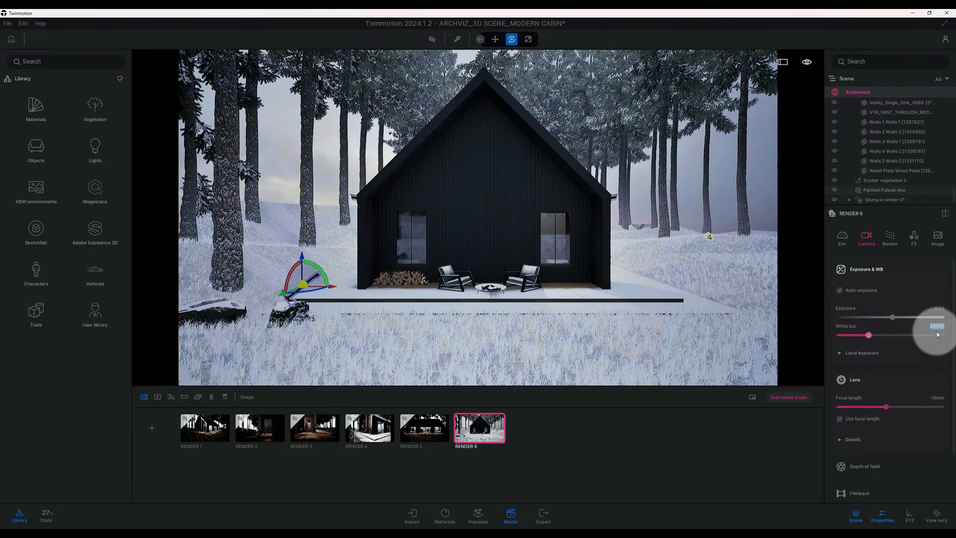
Reveal RENDER 6's local exposure settings and set the camera lens focal length to 23 mm
click(903, 353)
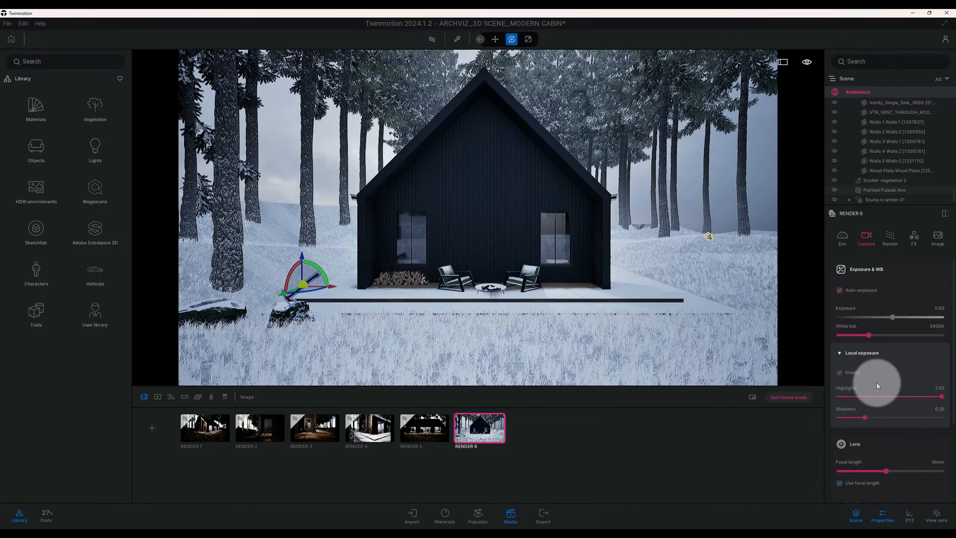
scroll(877, 381, down, 3)
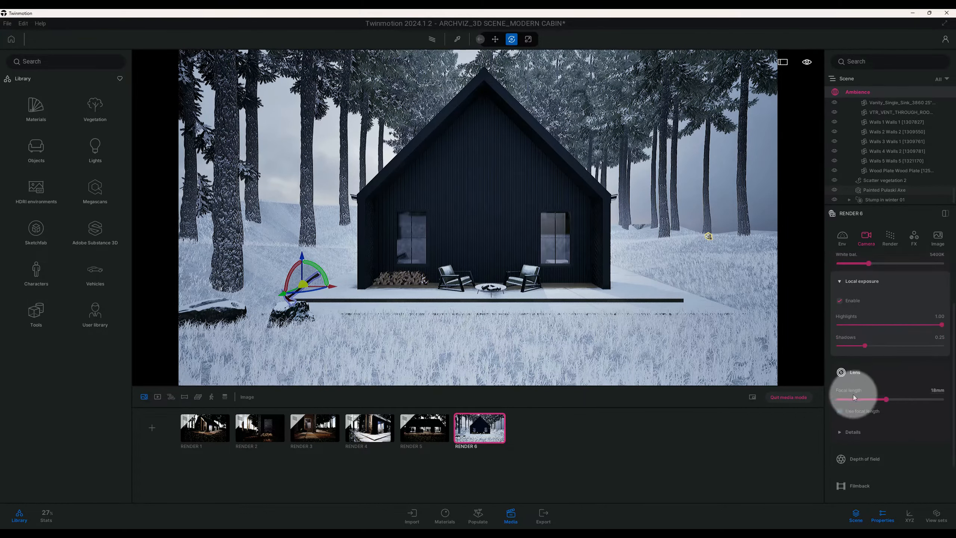
click(936, 391)
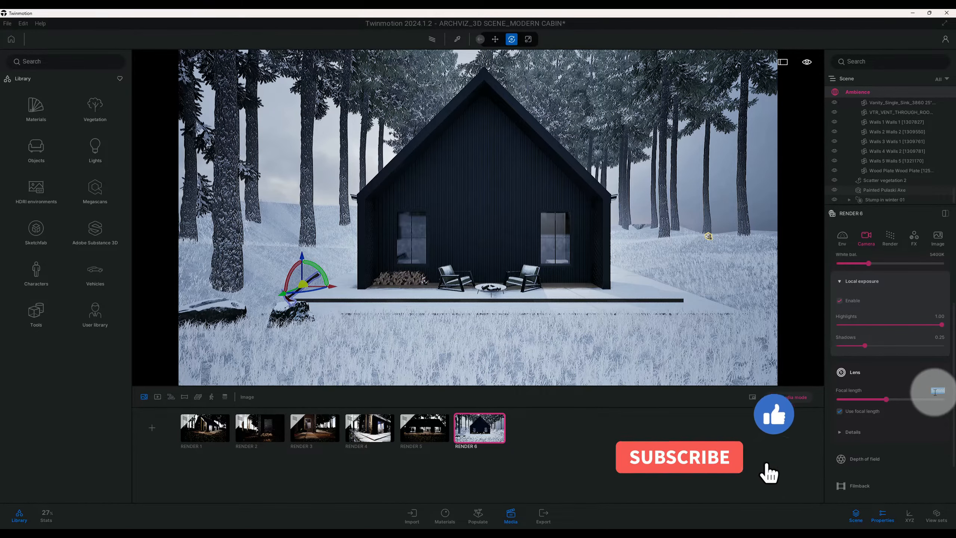
text(22)
key(Return)
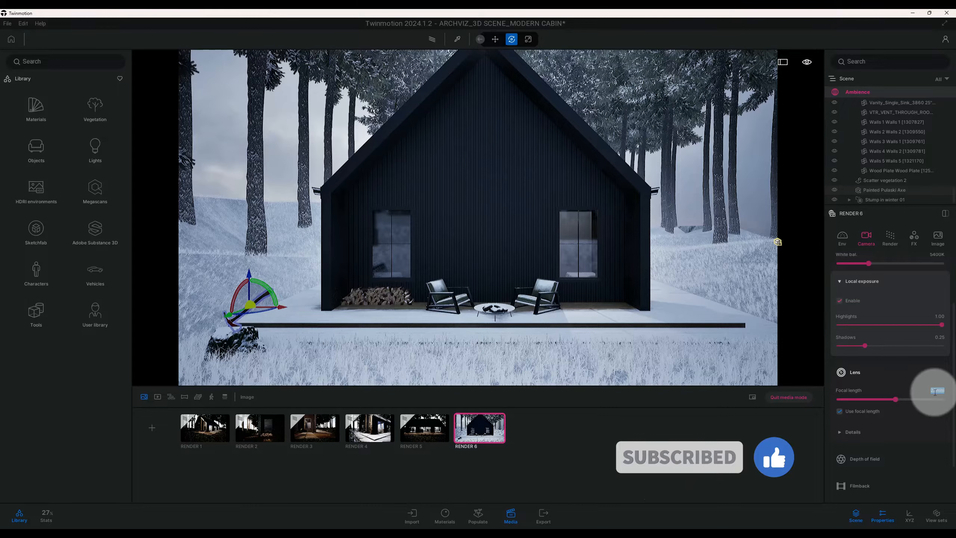
Raise the vignetting in the camera's lens details to 100%
scroll(911, 403, down, 1)
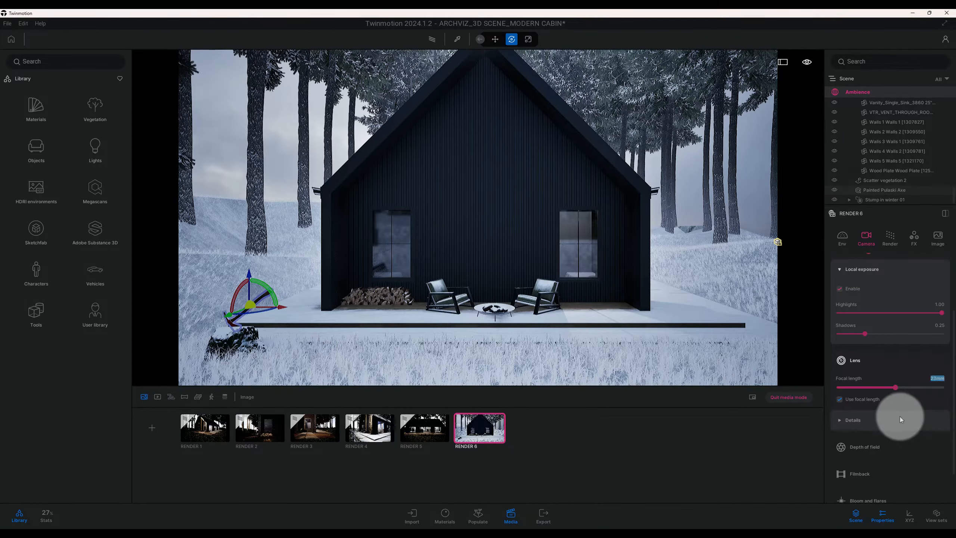
click(899, 416)
scroll(900, 416, down, 3)
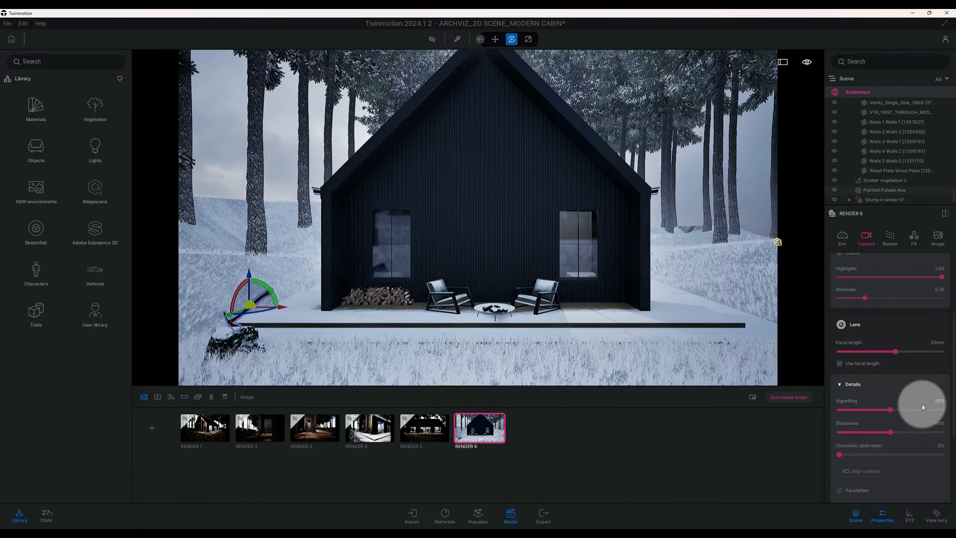
click(935, 403)
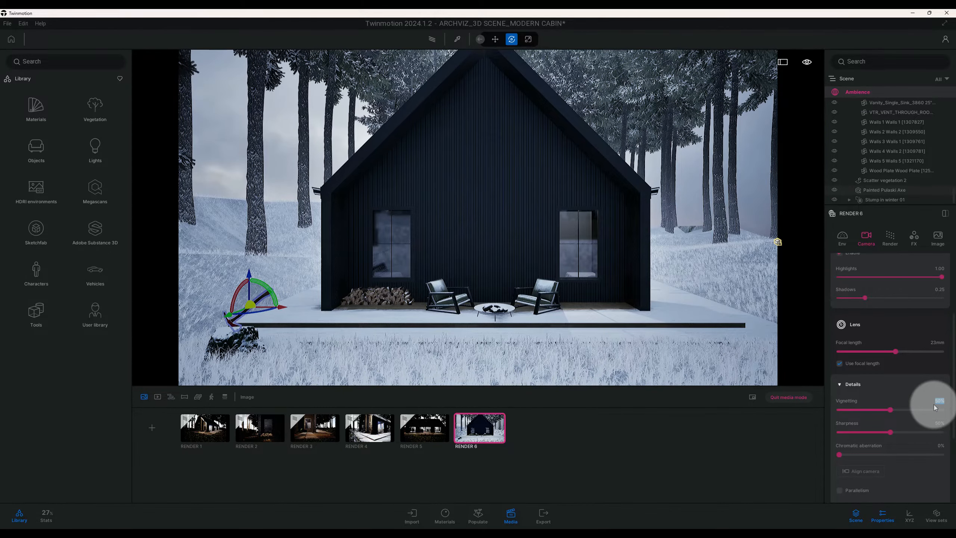
drag(890, 411, 914, 410)
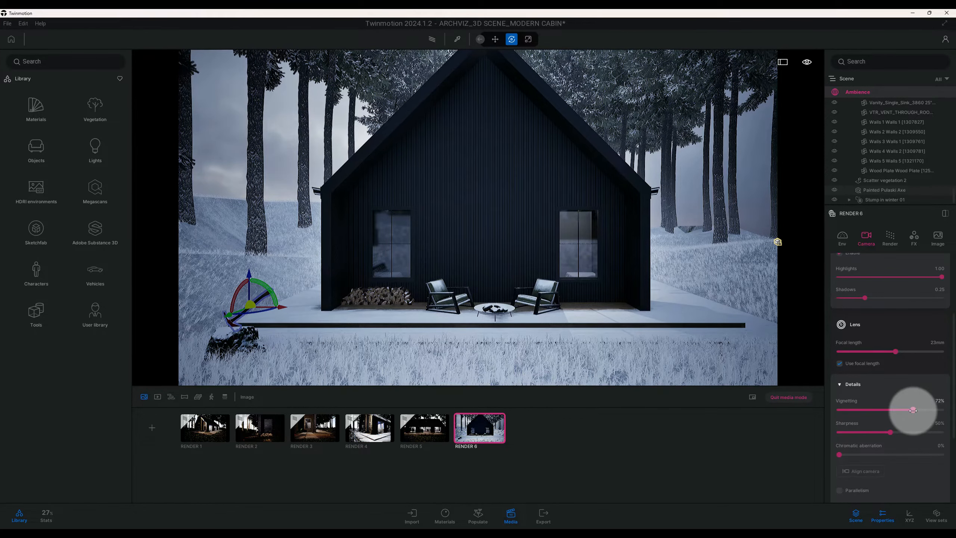
drag(914, 410, 915, 410)
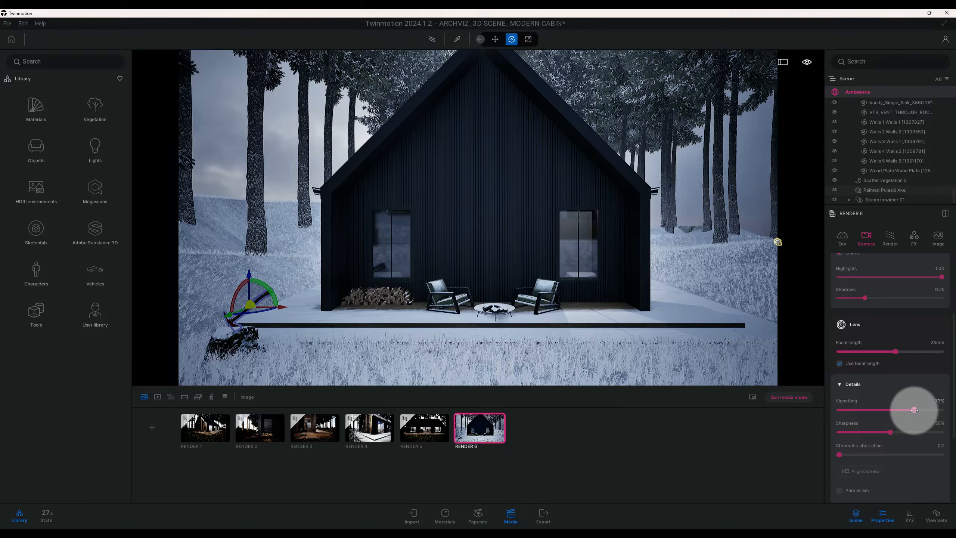
drag(915, 411, 940, 417)
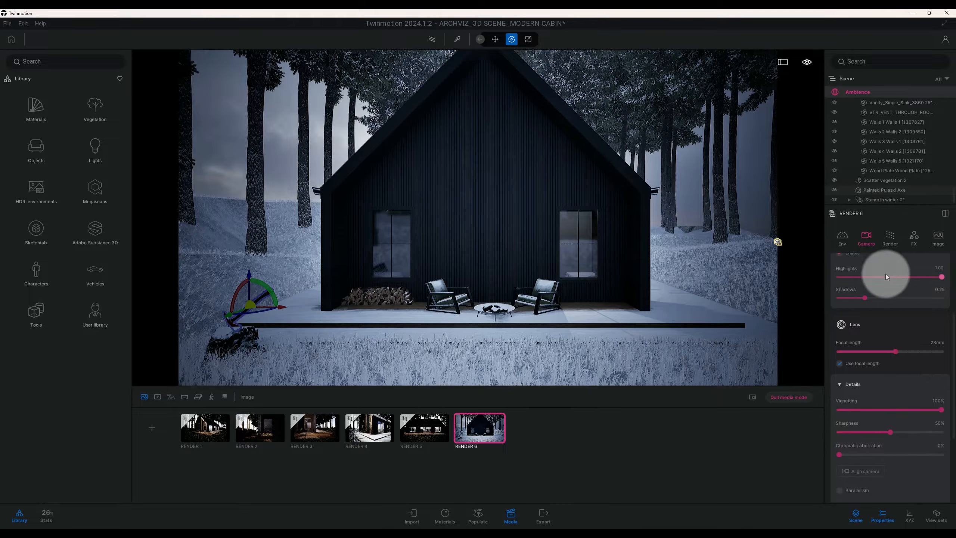
Switch RENDER 6 to the Path tracer and set its samples per pixel to 2048
click(890, 244)
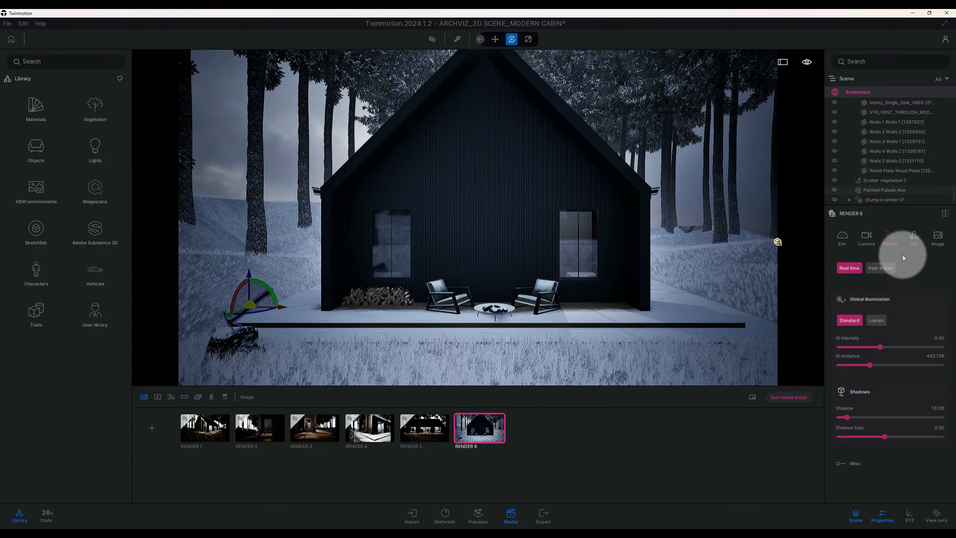
click(890, 268)
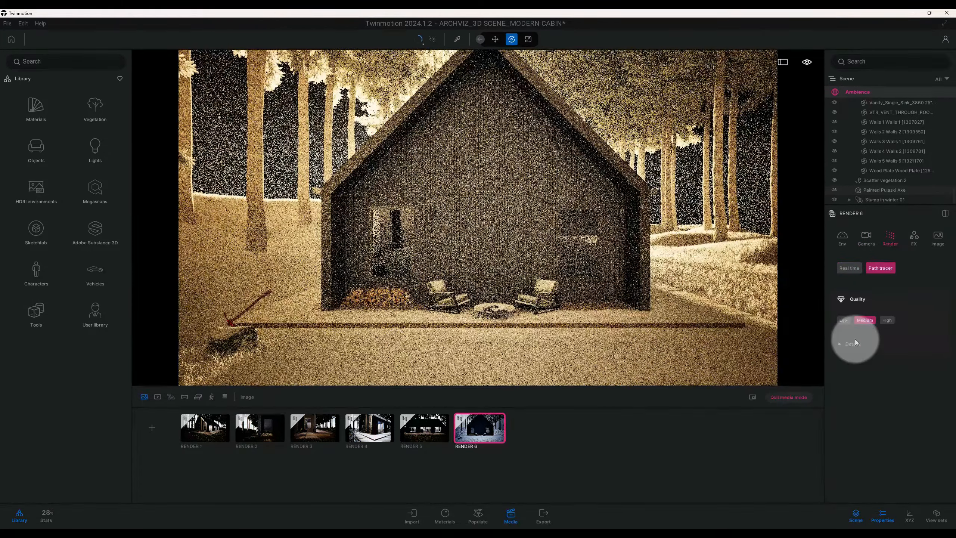
click(855, 343)
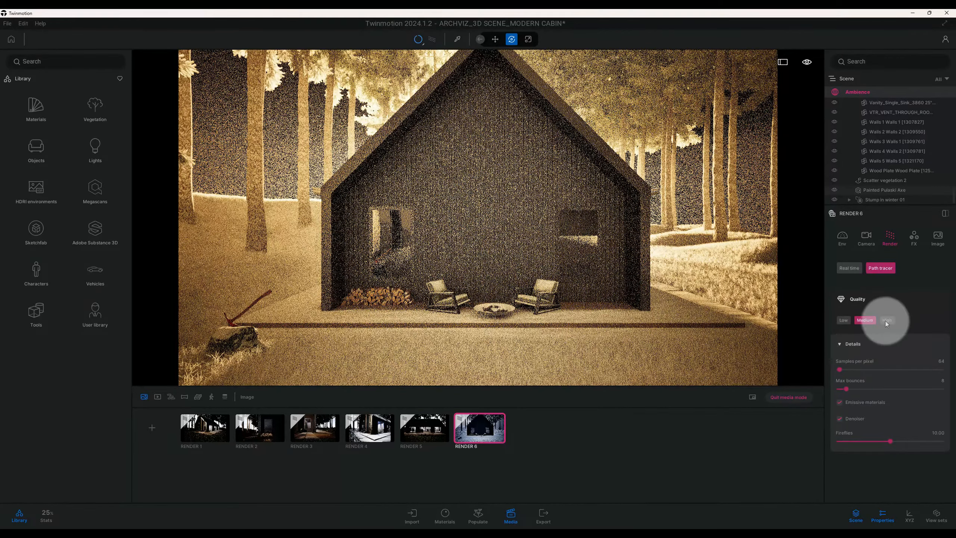
click(940, 362)
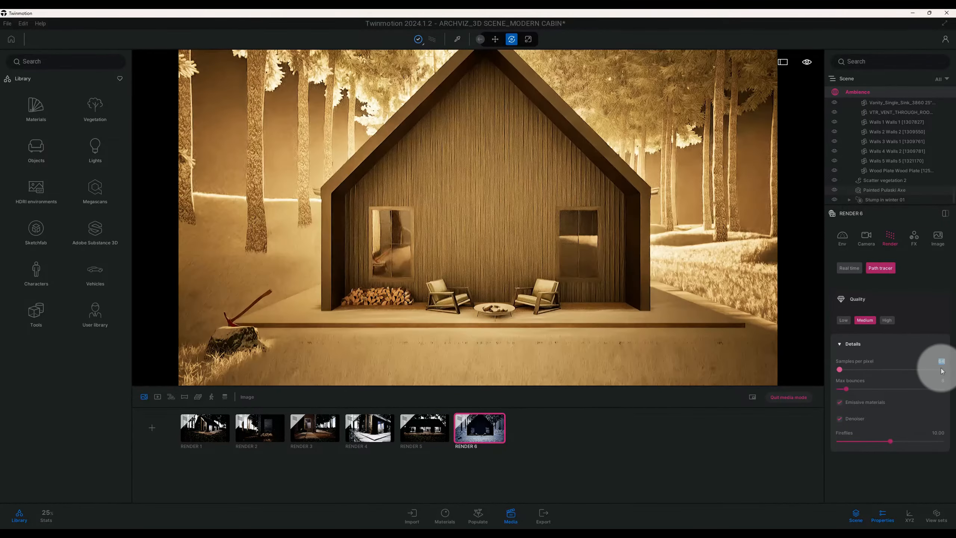
text(204)
text(8)
key(Return)
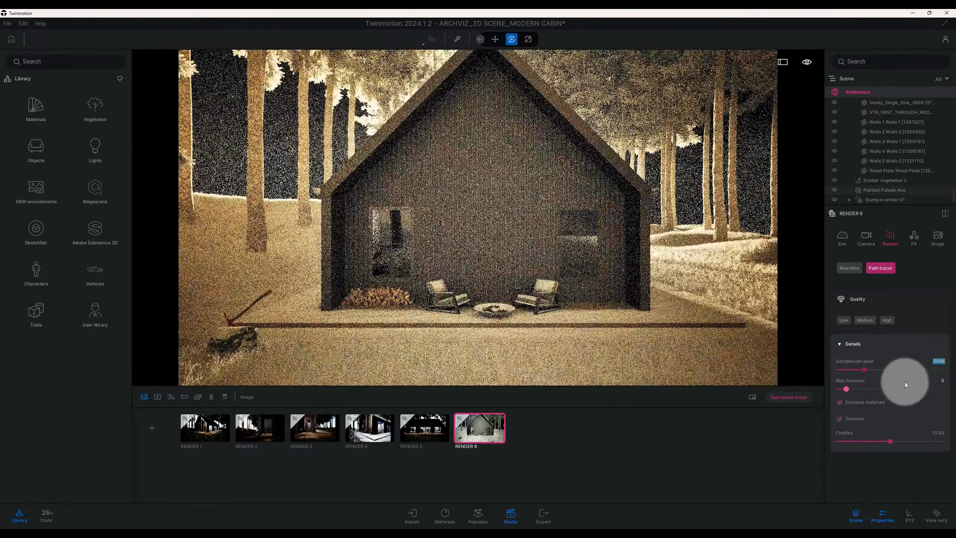
Set the path tracer's max bounces to 30
click(943, 380)
text(30)
key(Return)
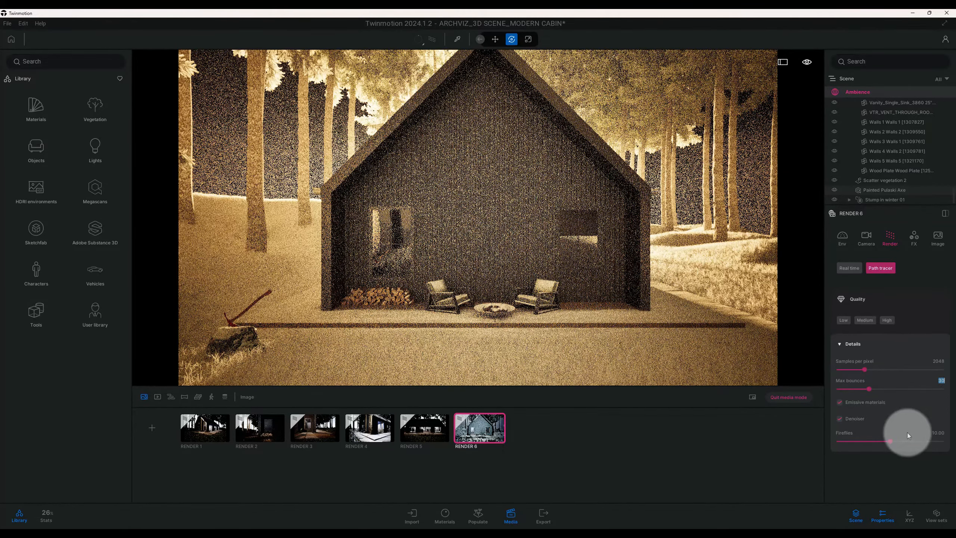
Set the camera lens sharpness to 55% and enable Parallelism in RENDER 6's lens details
scroll(907, 432, up, 5)
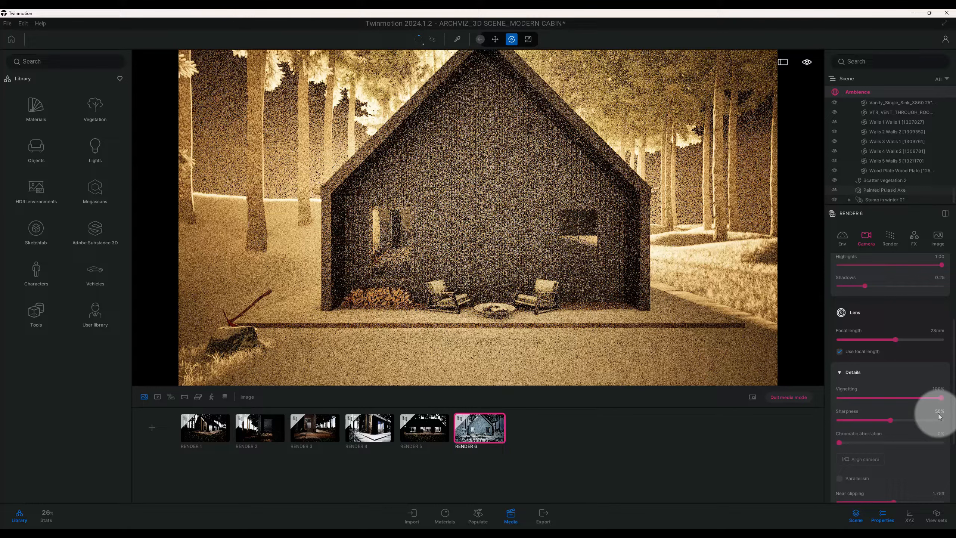
scroll(926, 418, down, 4)
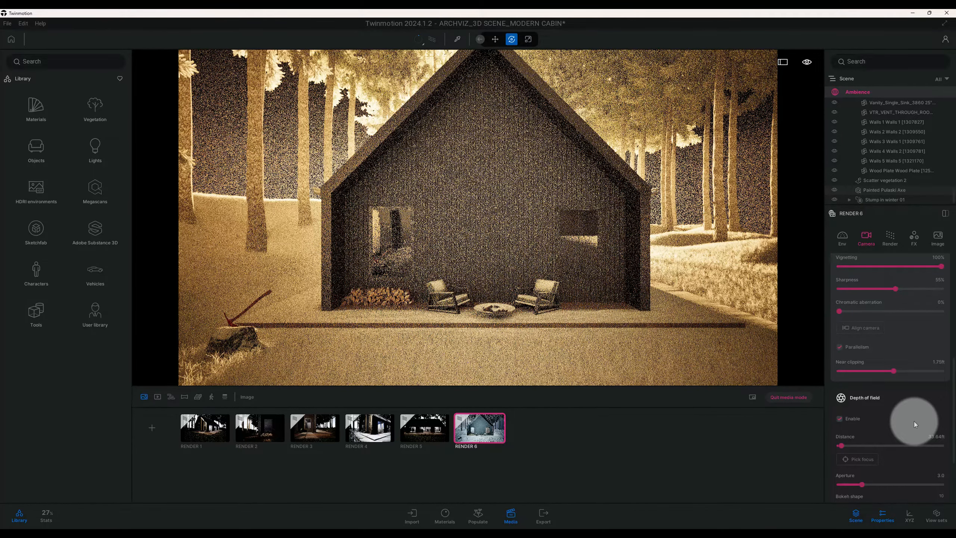
Open RENDER 6's color grading settings
click(914, 237)
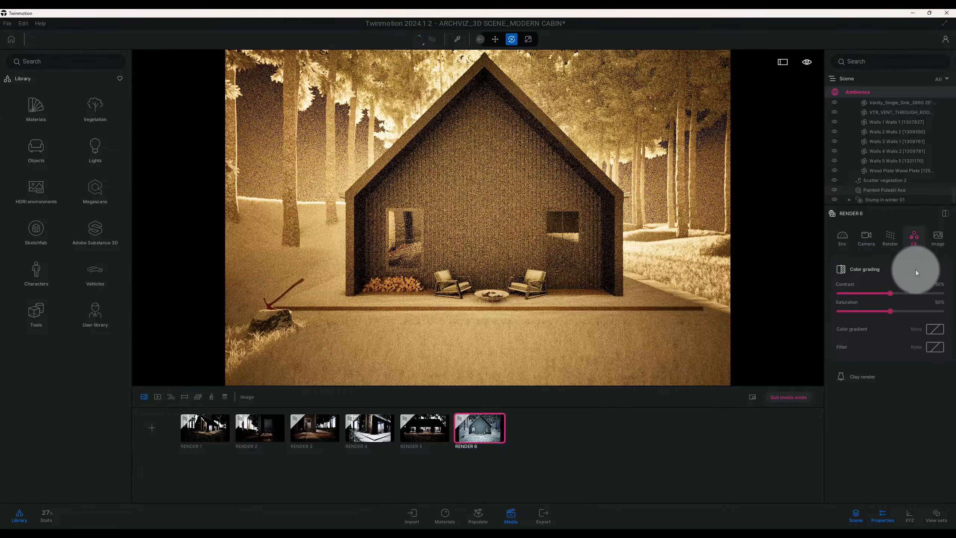